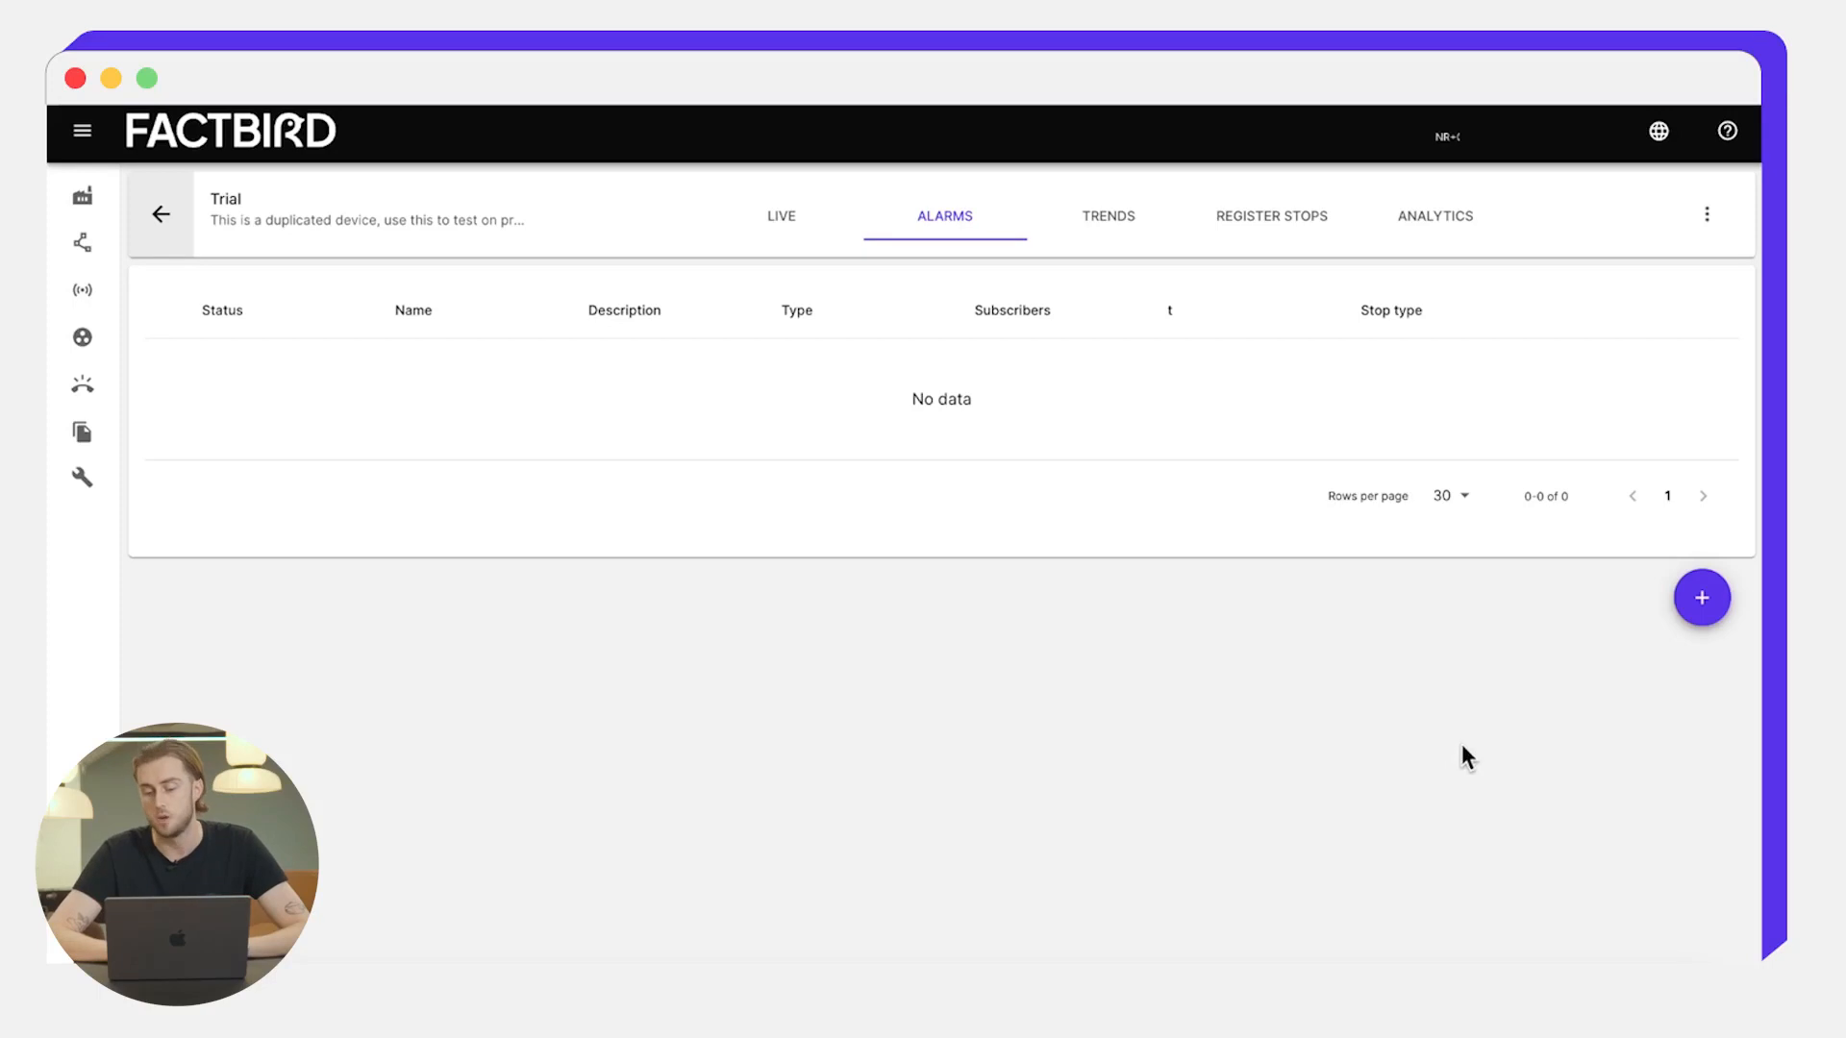
- Add a new alarm named 'Conveyor Stop Alarm' with the description 'Tutorial'
click(1699, 602)
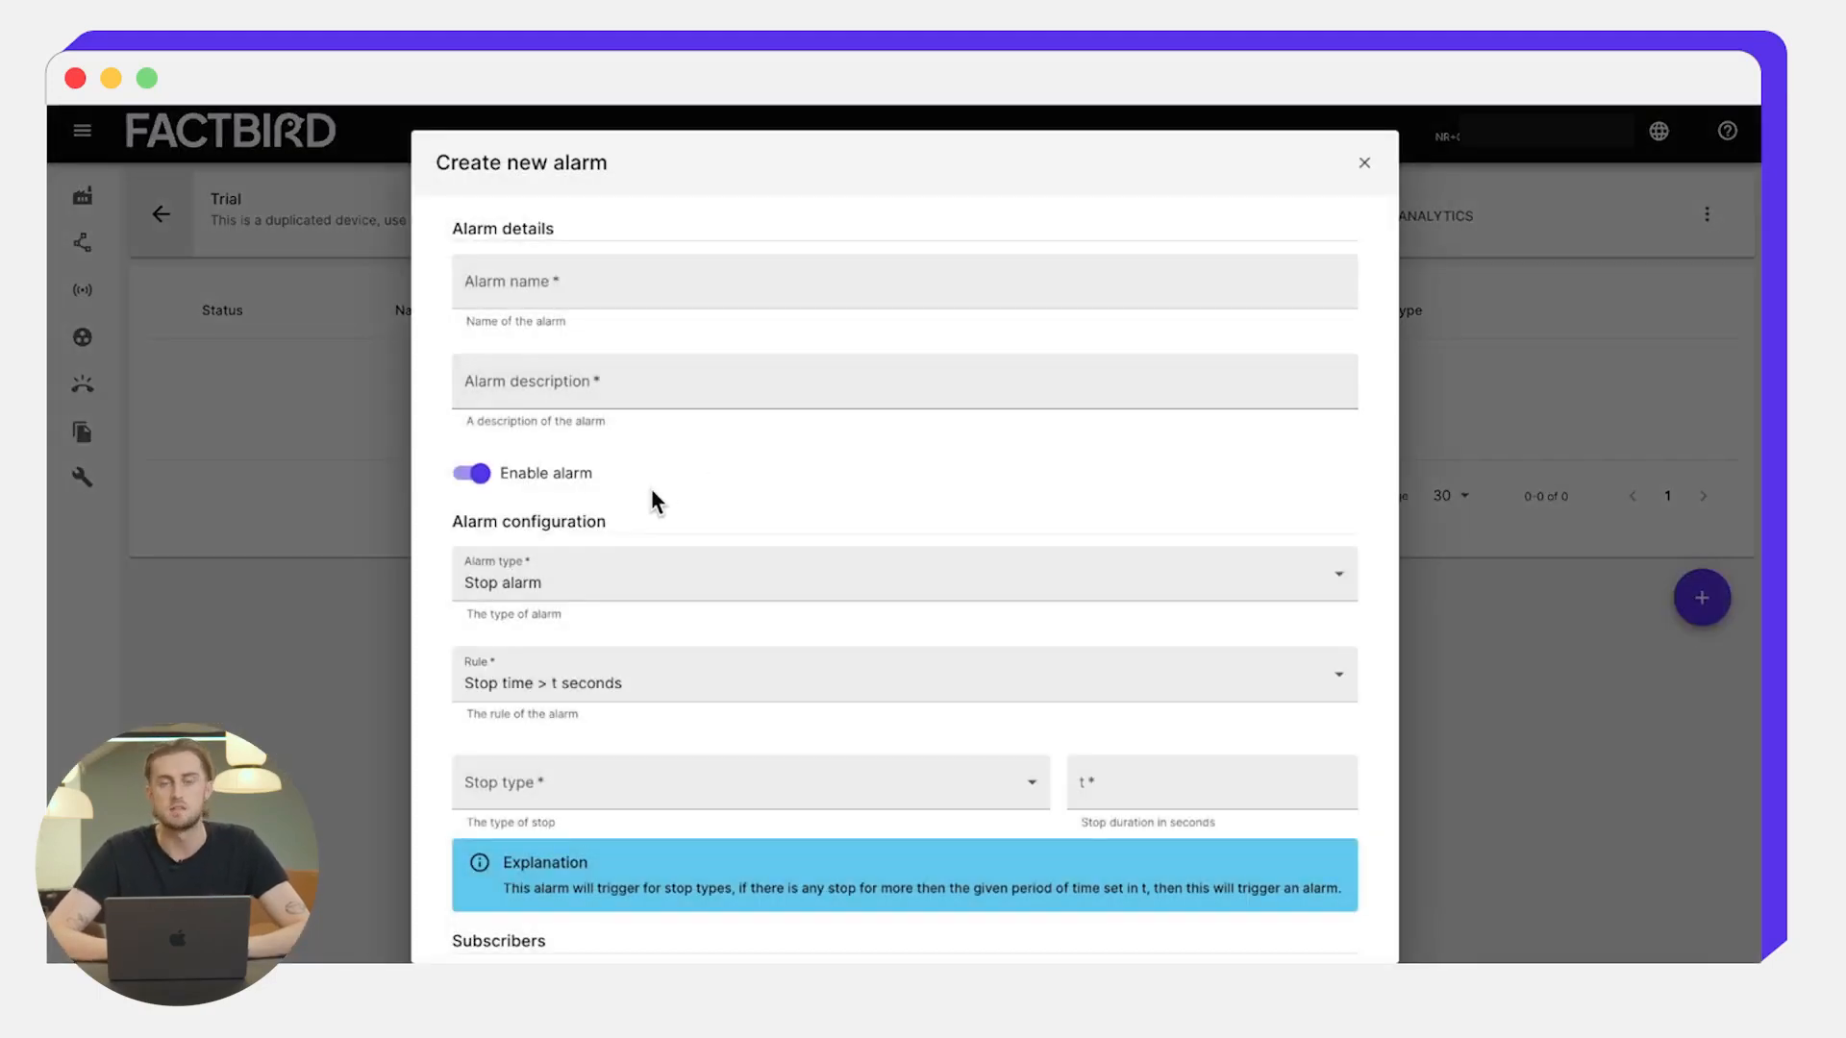
click(598, 262)
text(Conv)
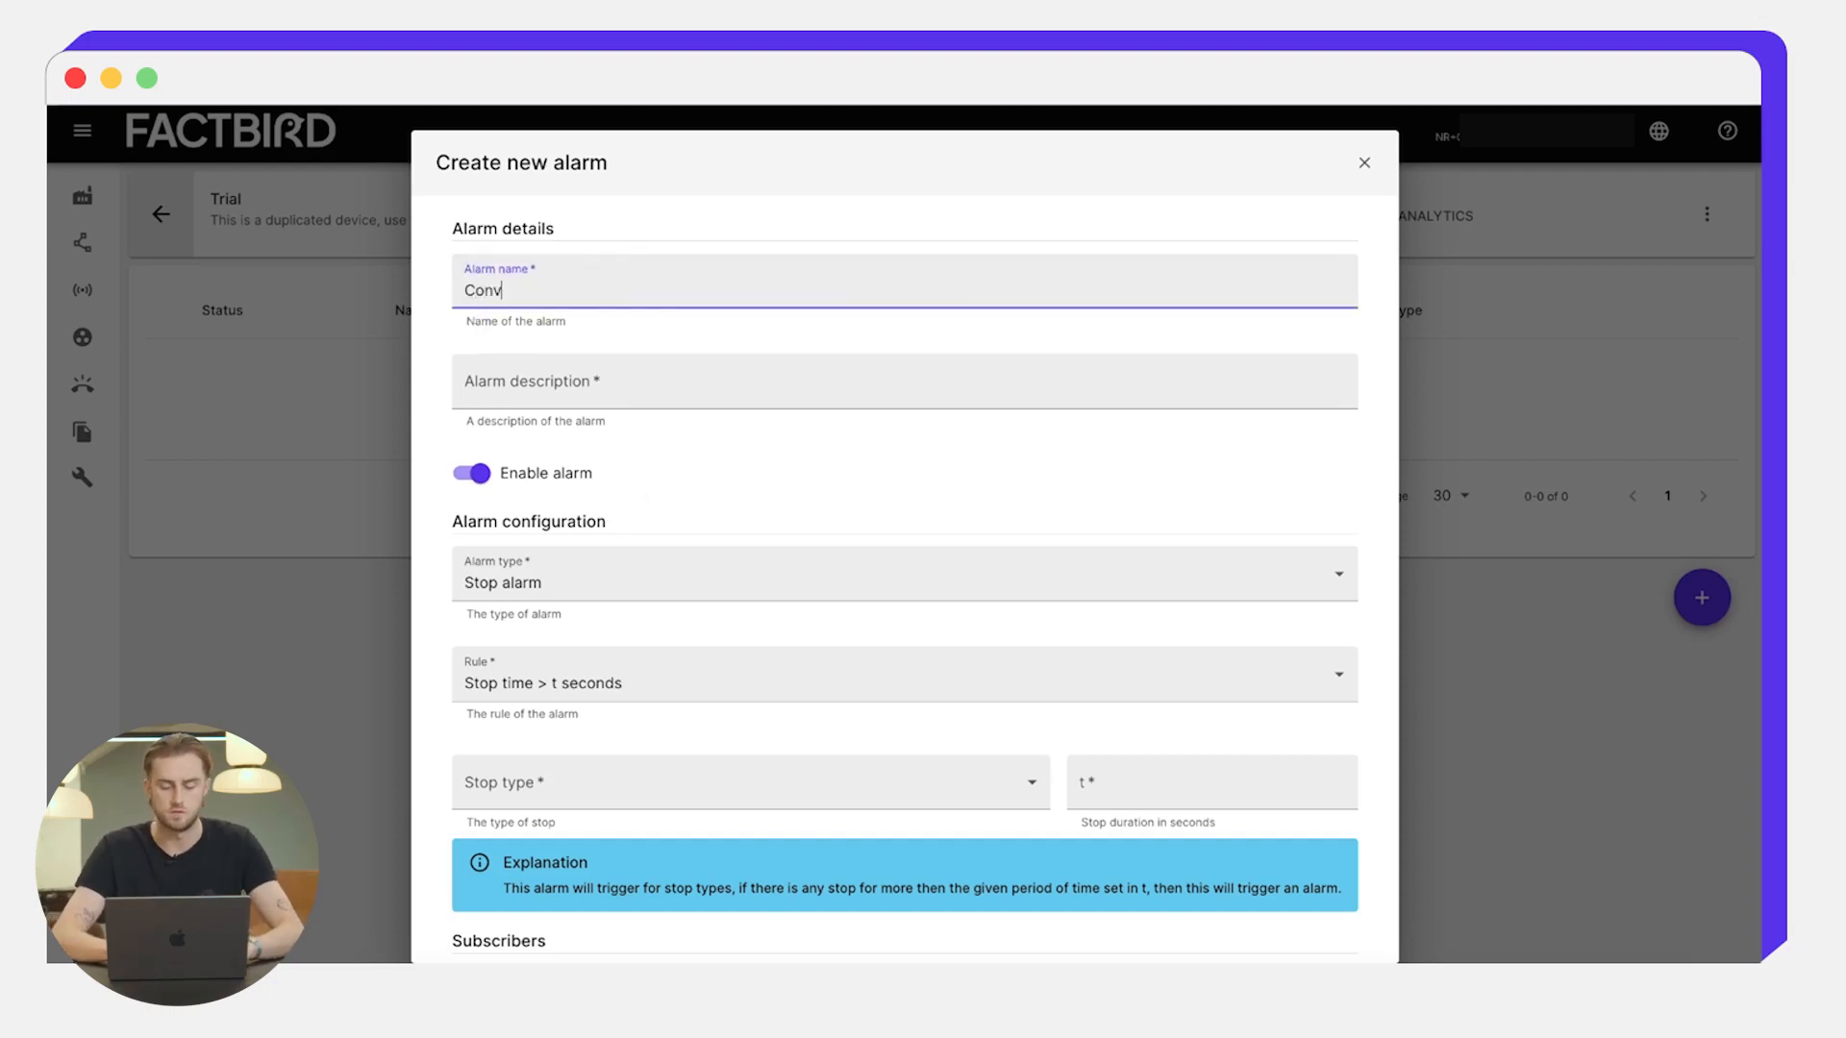
text(eyor S)
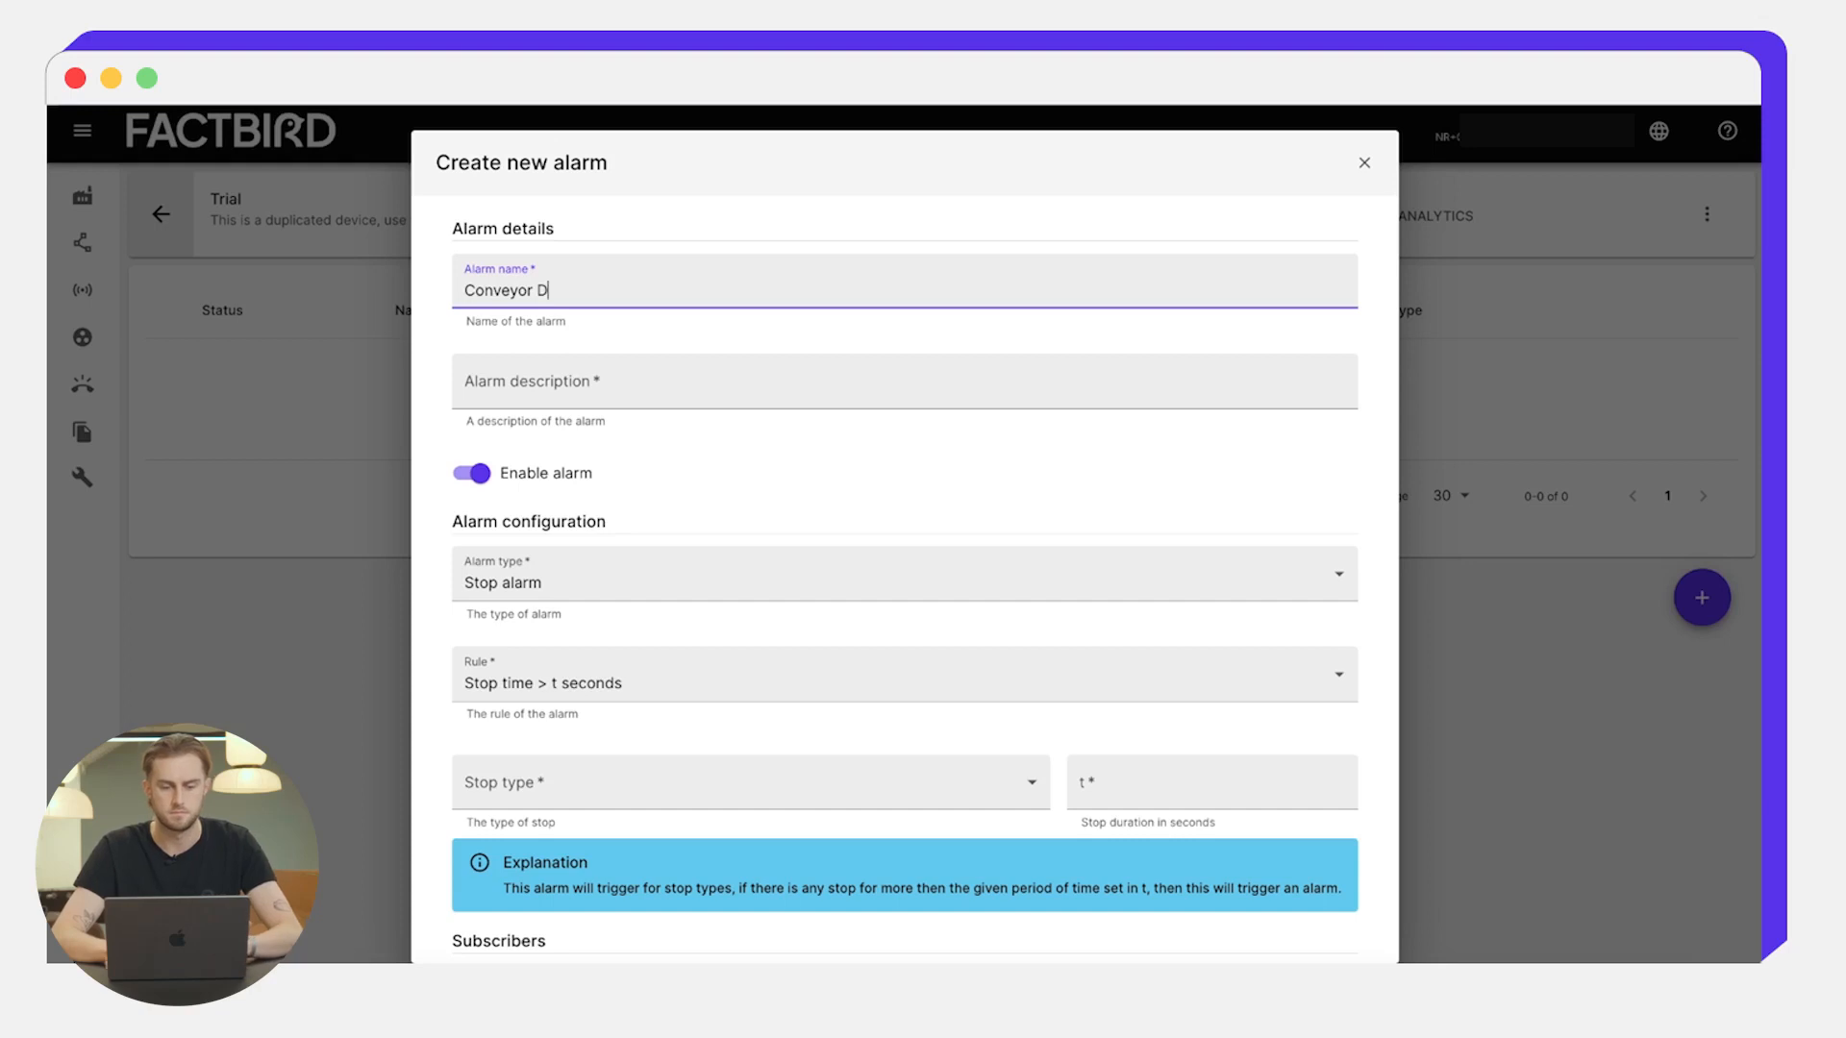
text(top Alarm)
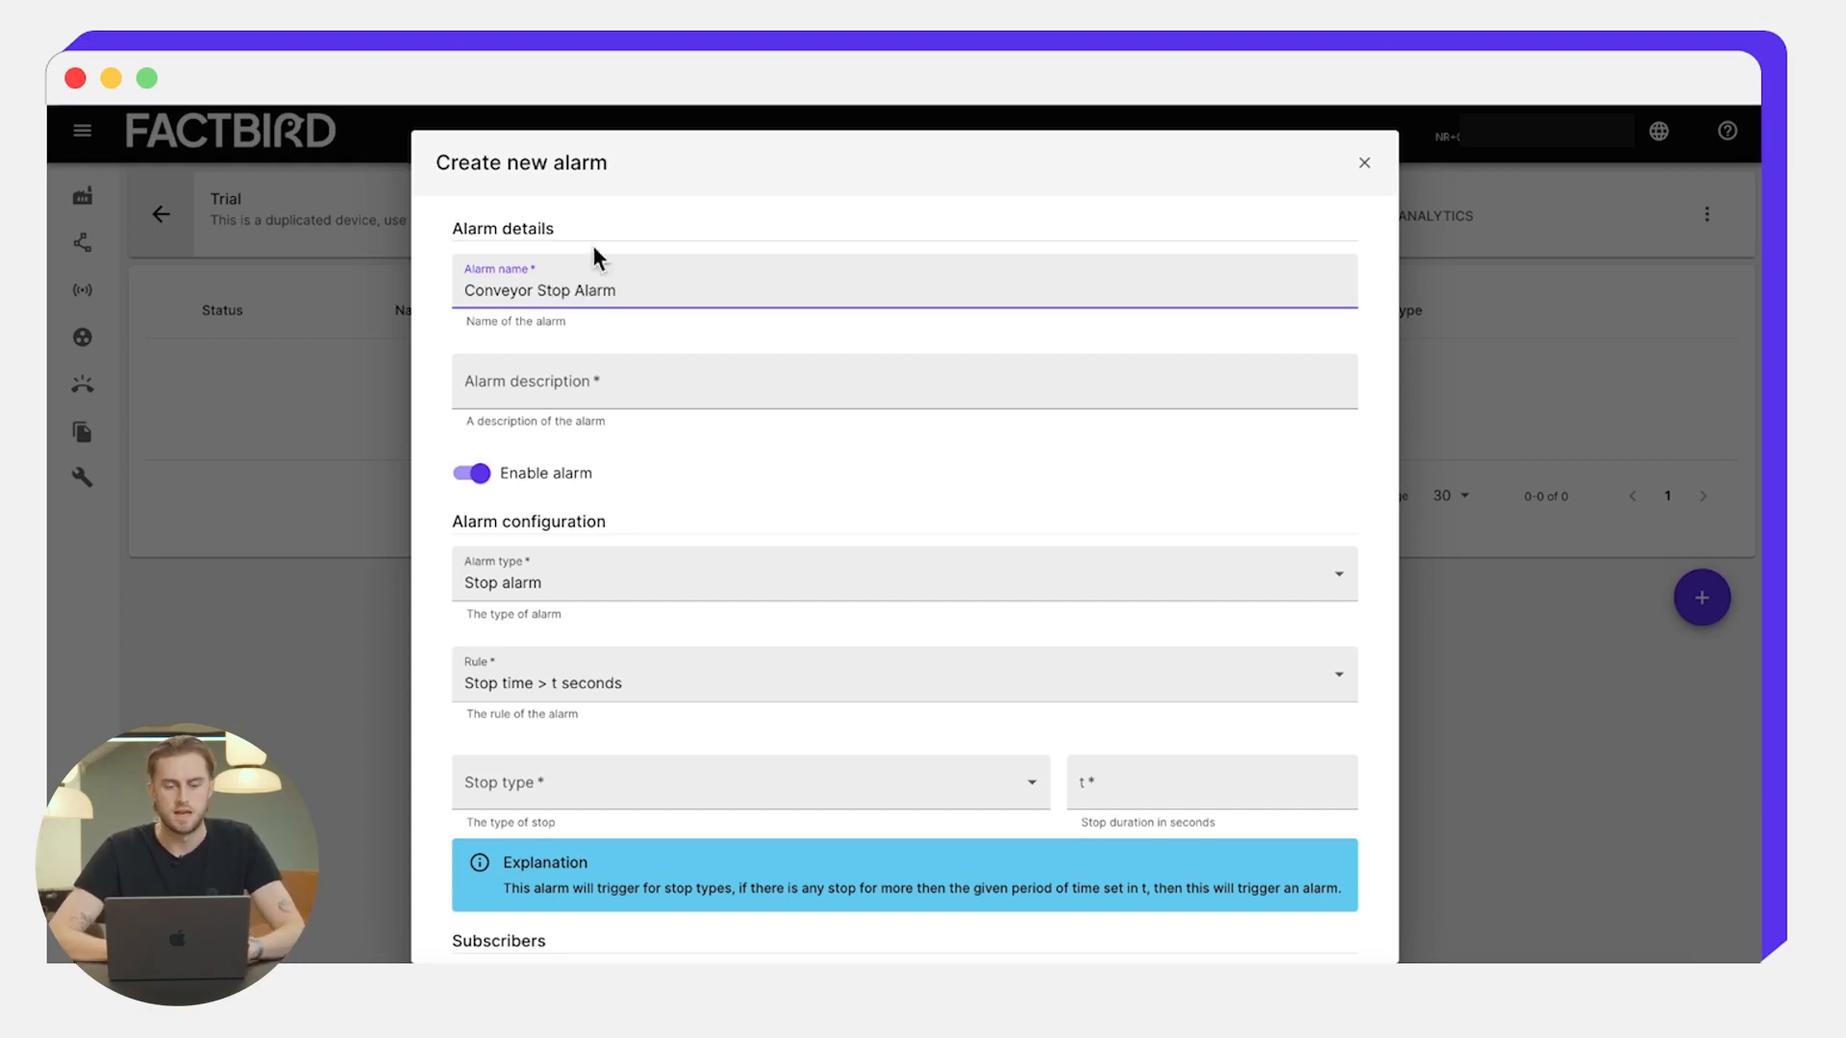
click(528, 389)
text(Tutorial)
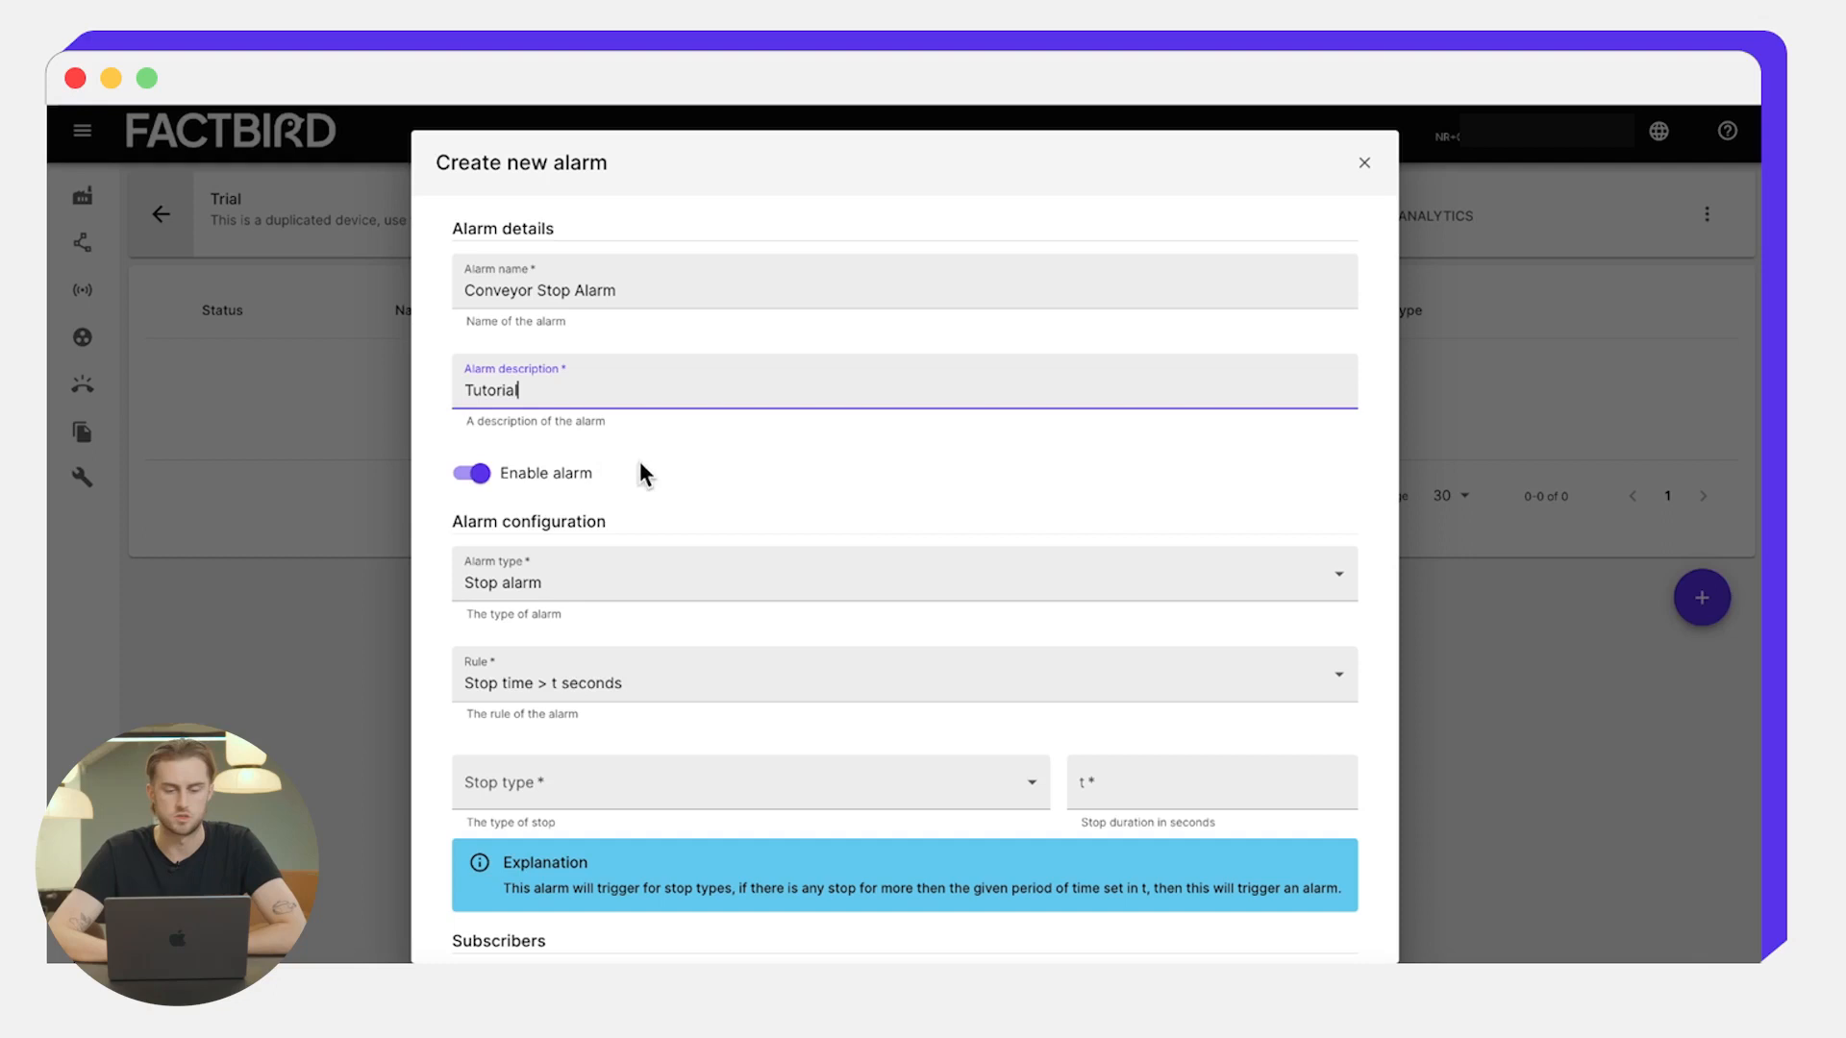
scroll(573, 499, down, 2)
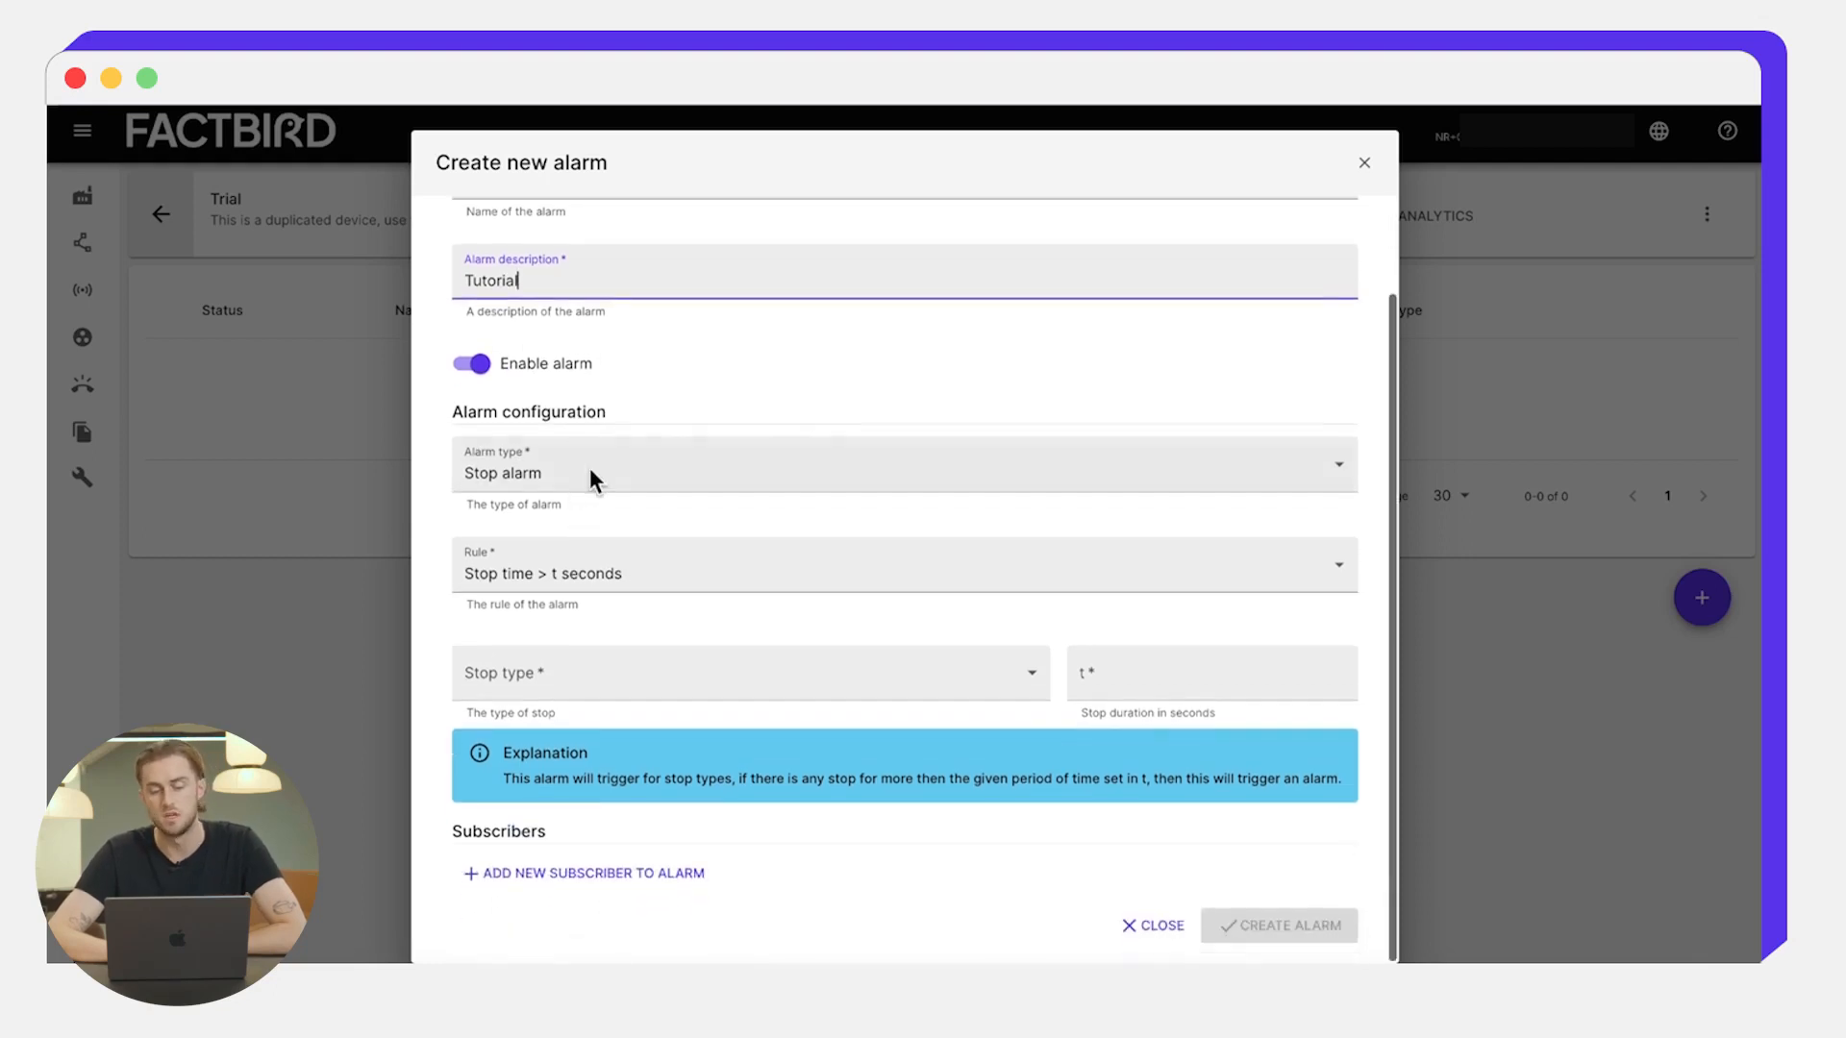
- Keep the Stop alarm type and 'Stop time > t seconds' rule, with t set to 600
click(594, 463)
click(543, 553)
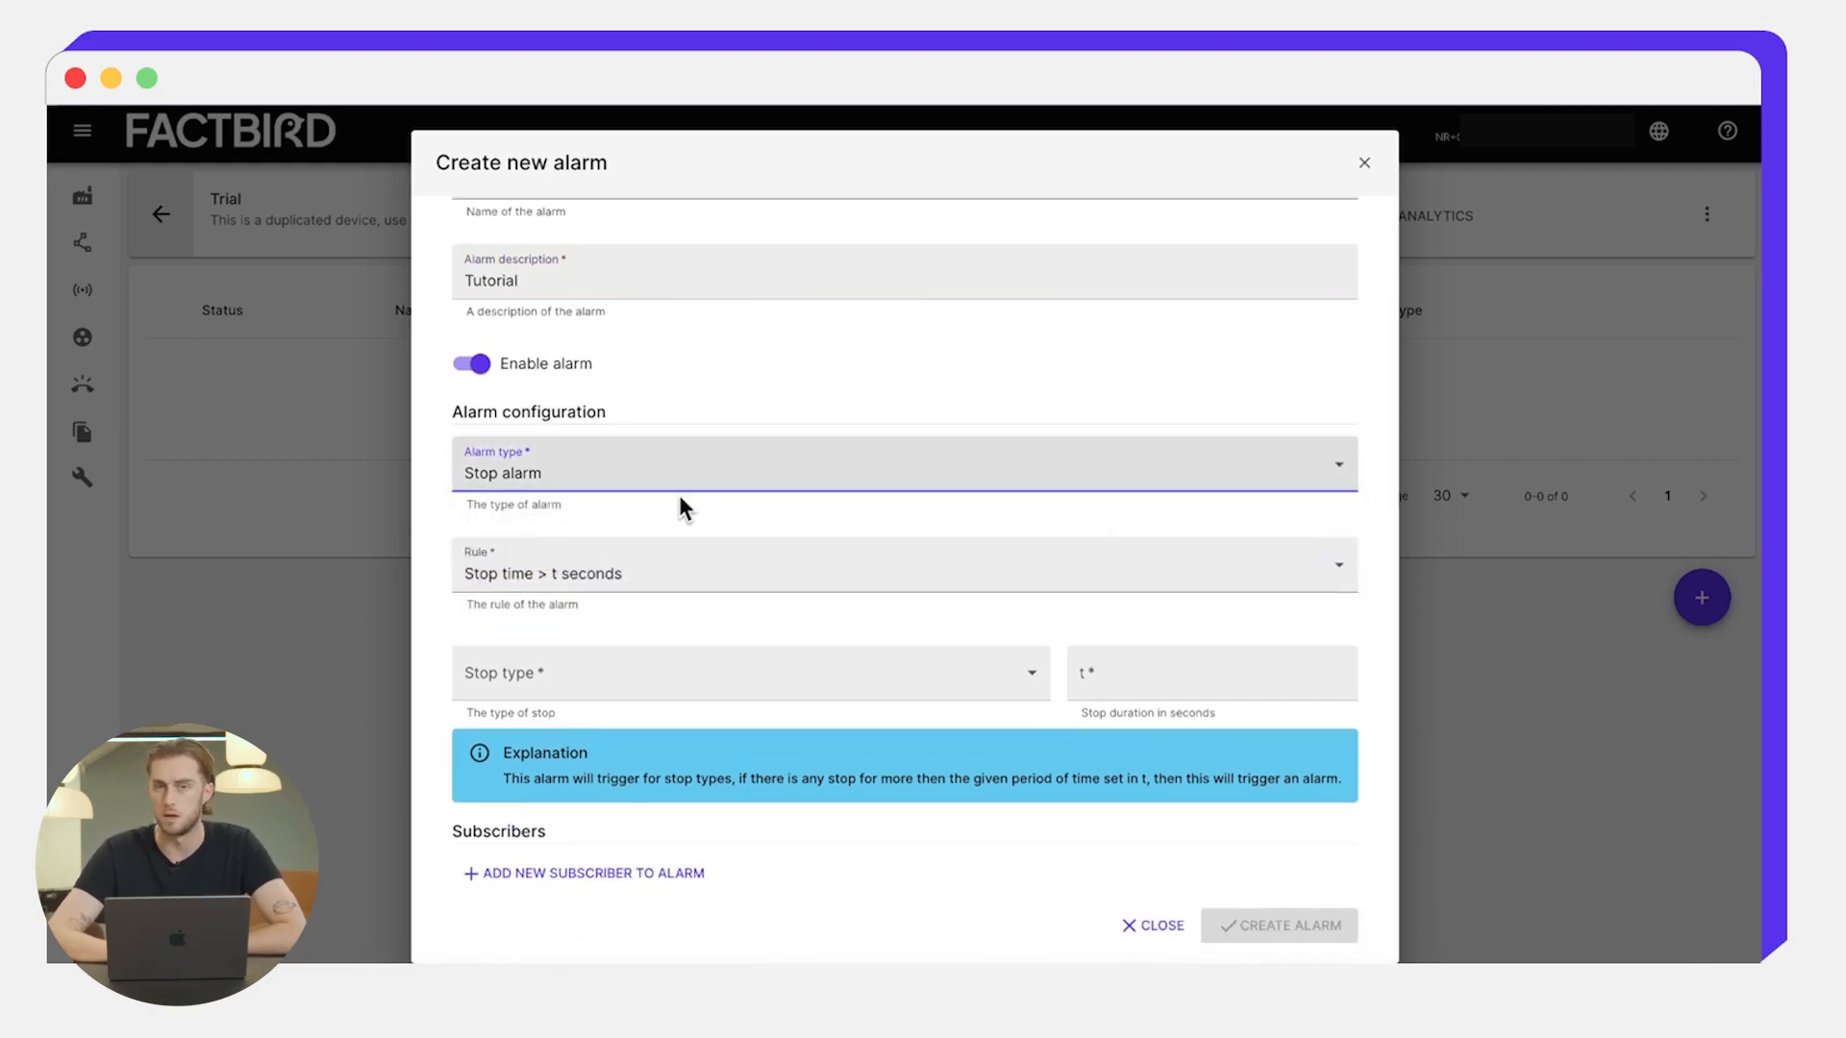
click(670, 552)
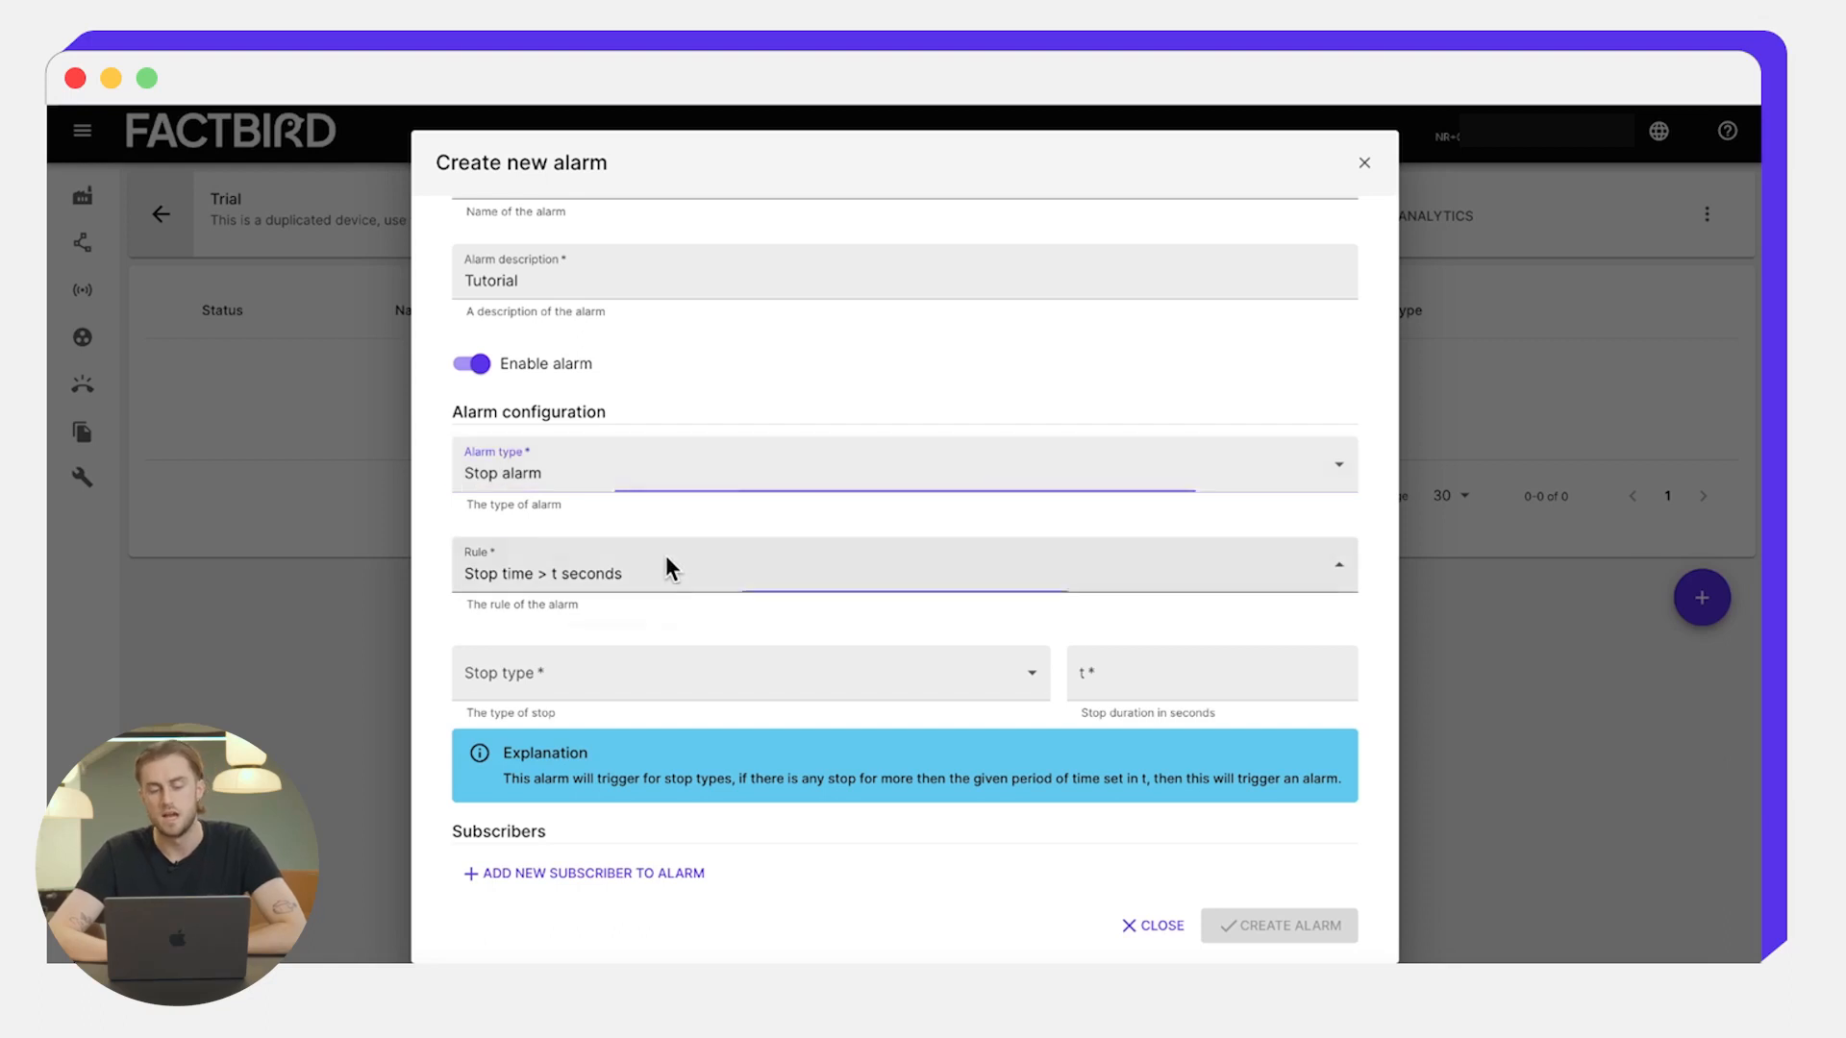
click(644, 577)
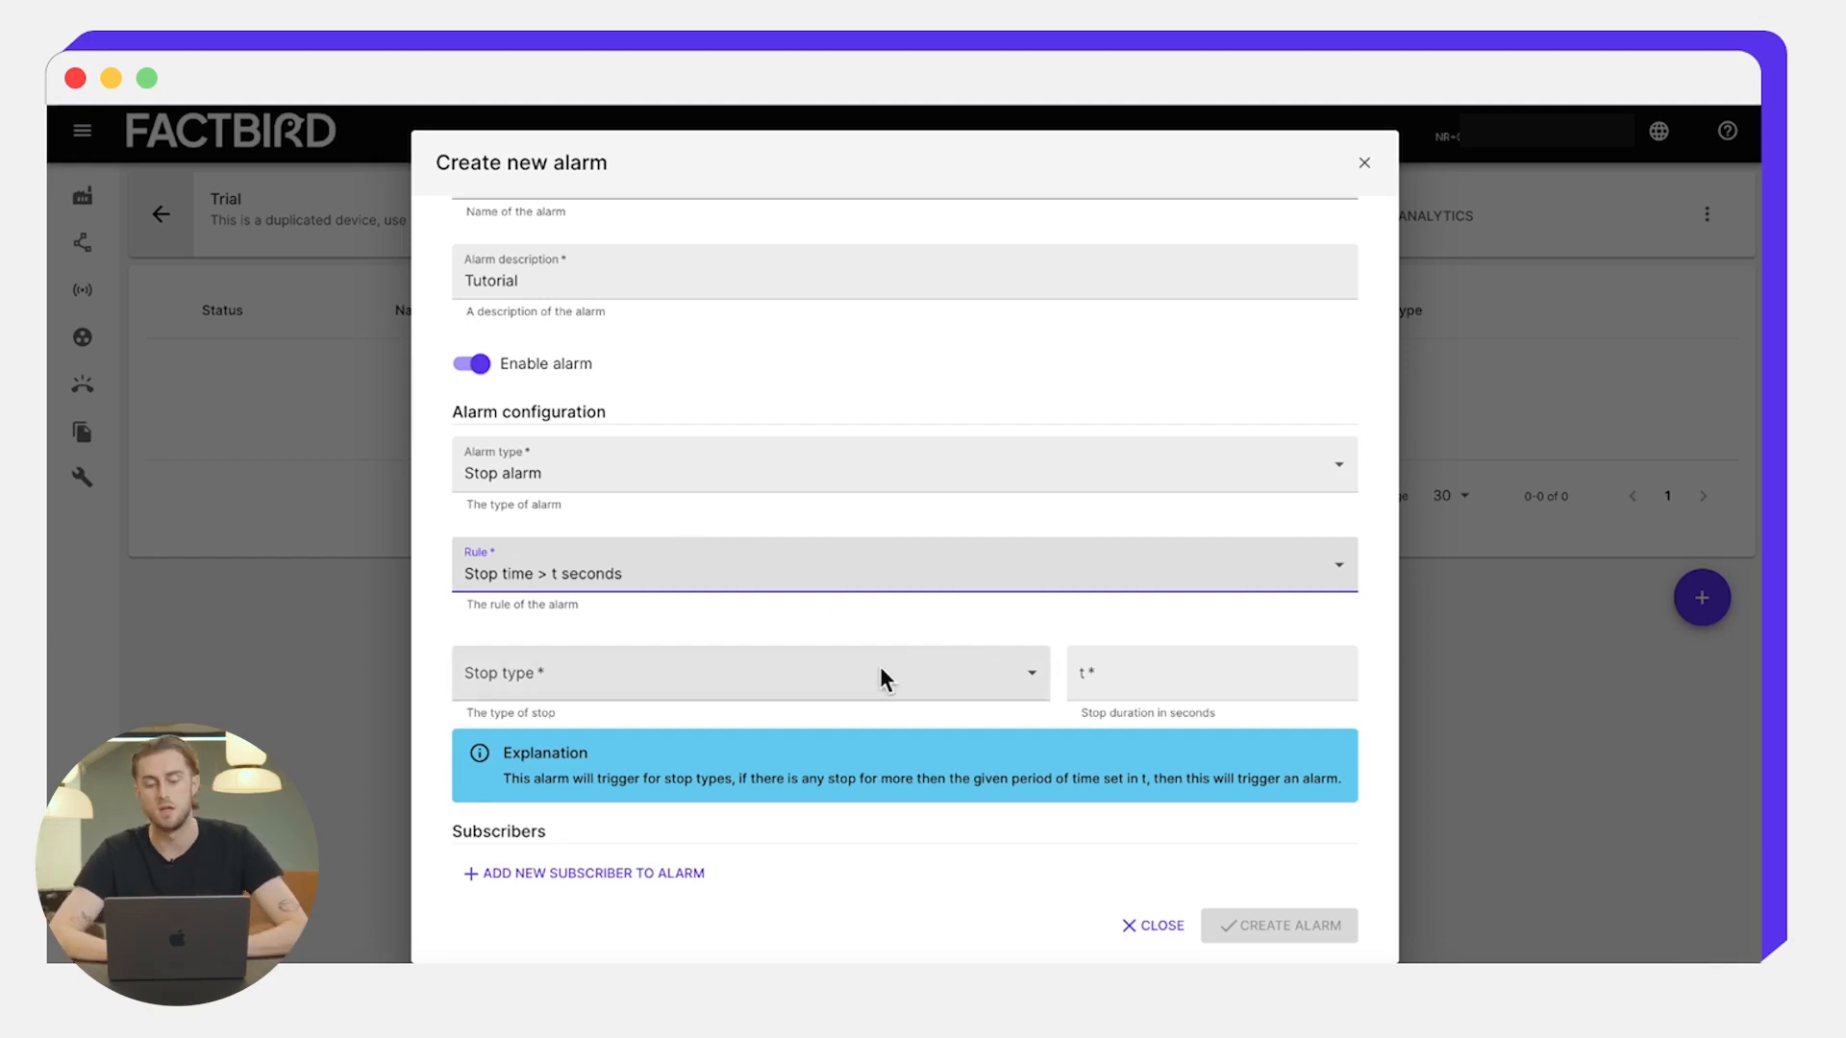
click(1134, 666)
text(600)
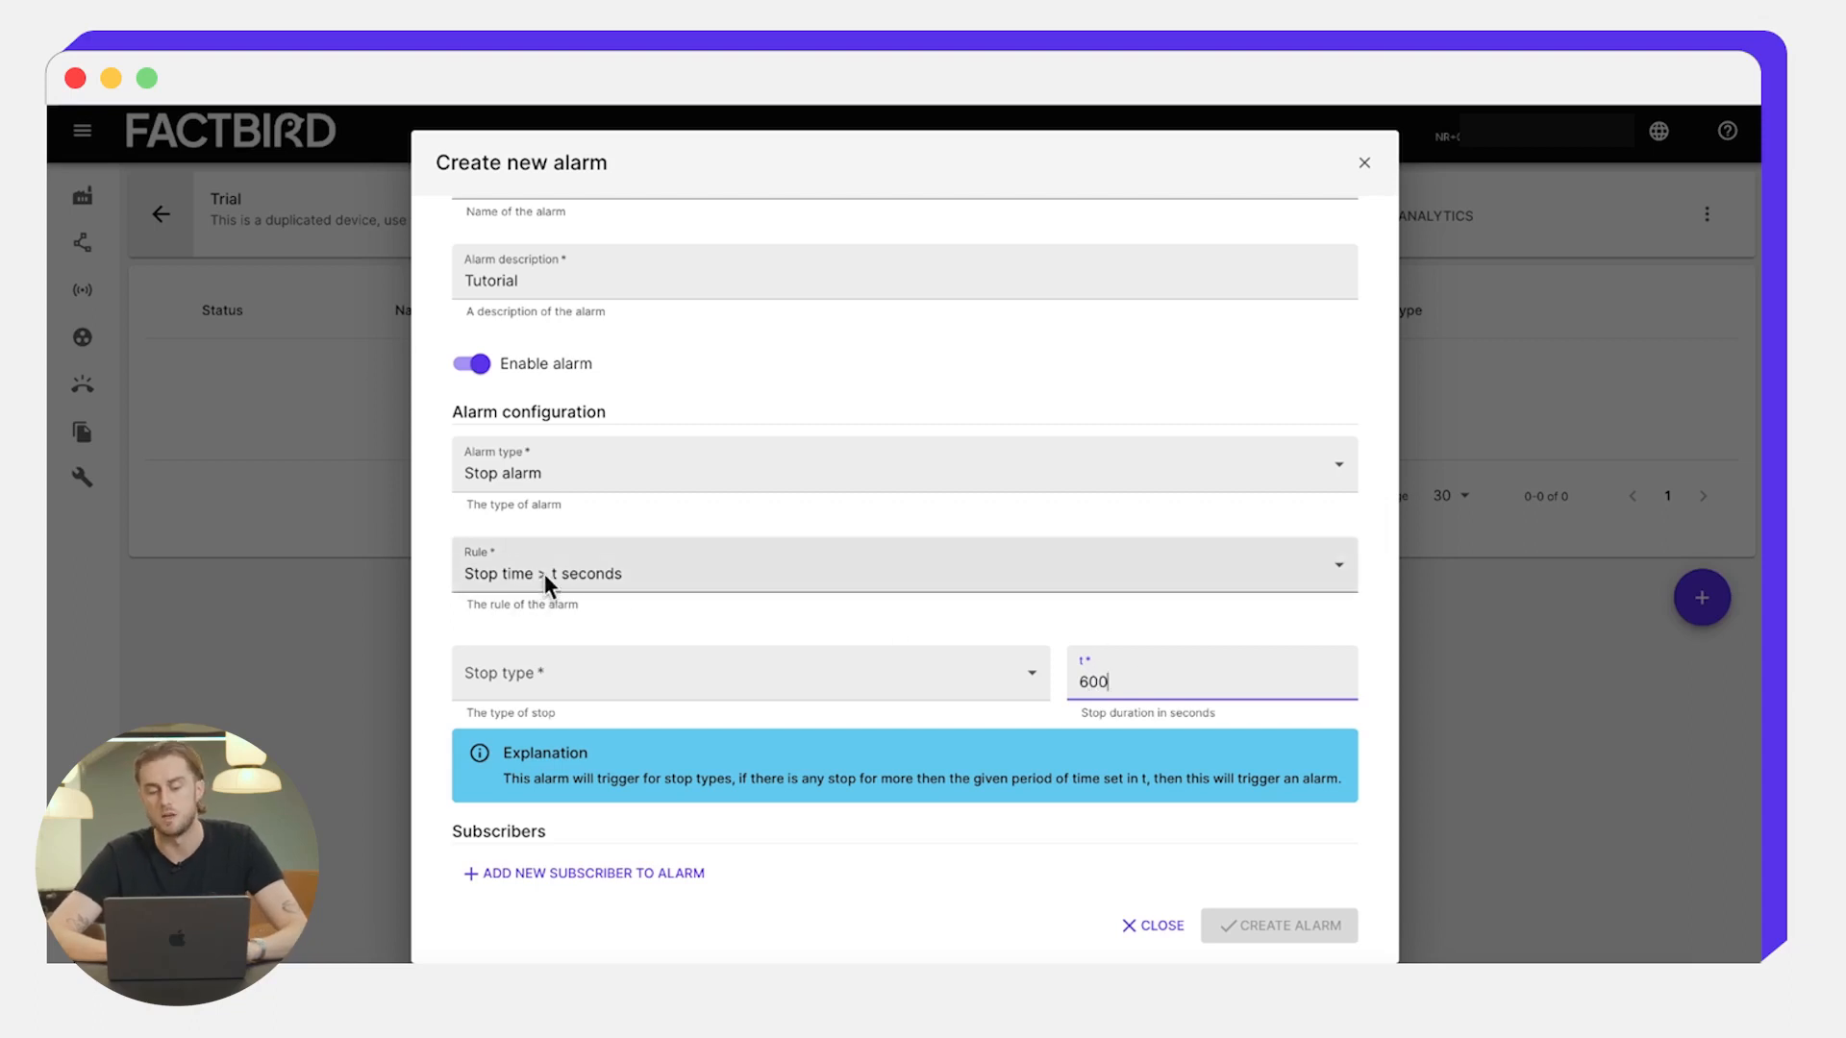
click(678, 665)
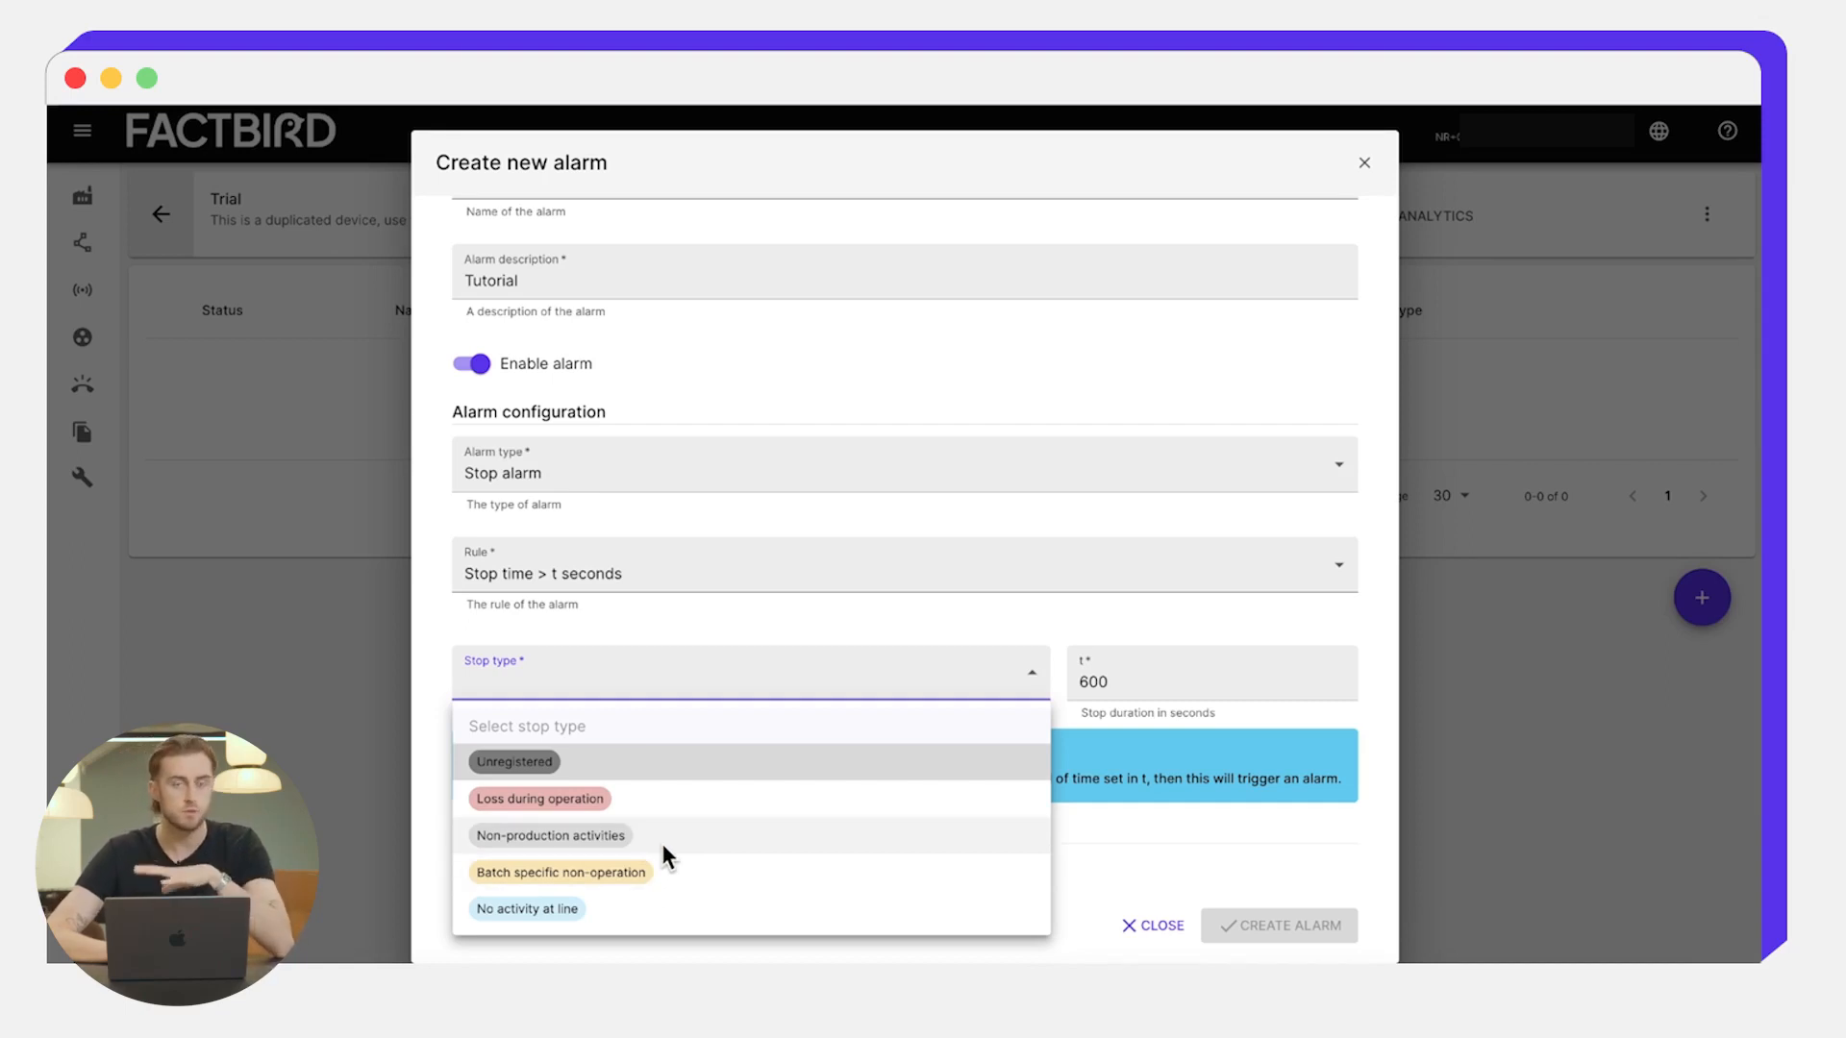
- Choose Loss during operation as the stop type
click(626, 798)
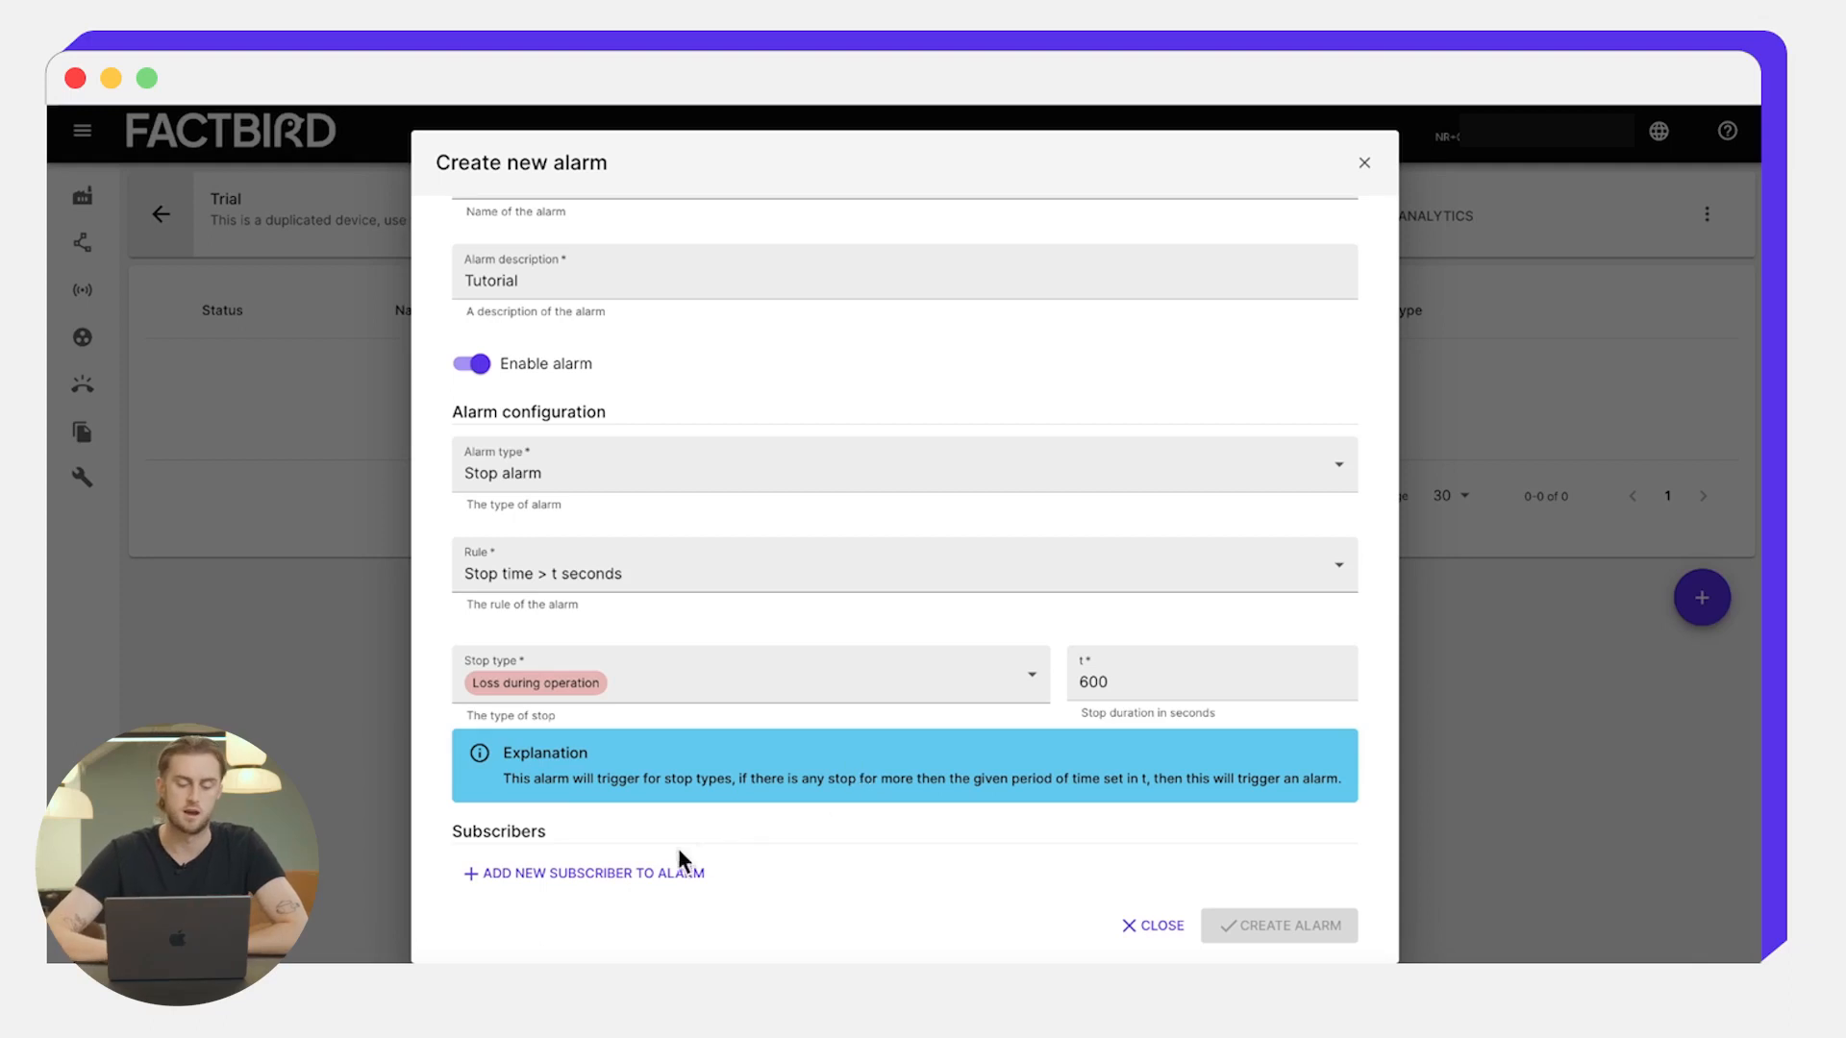
click(612, 875)
- Add the subscriber's e-mail address, confirm it, and create the Conveyor Stop Alarm
click(874, 503)
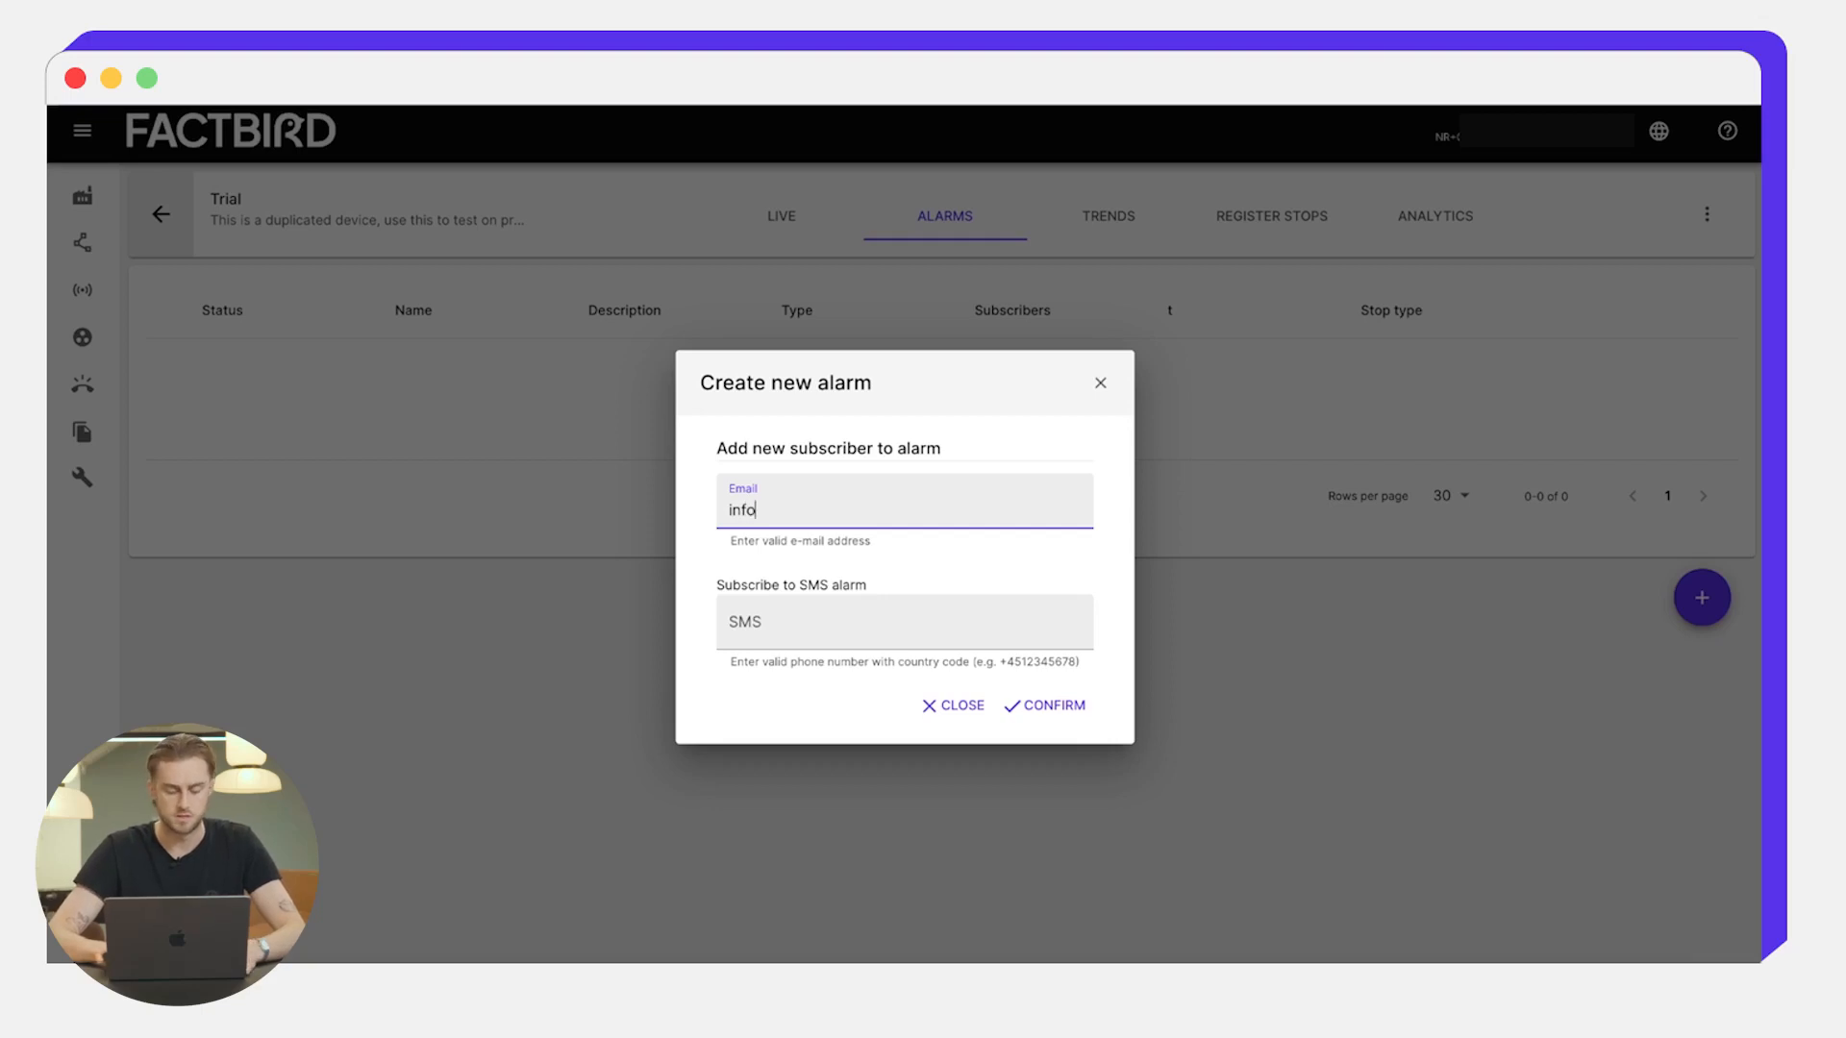
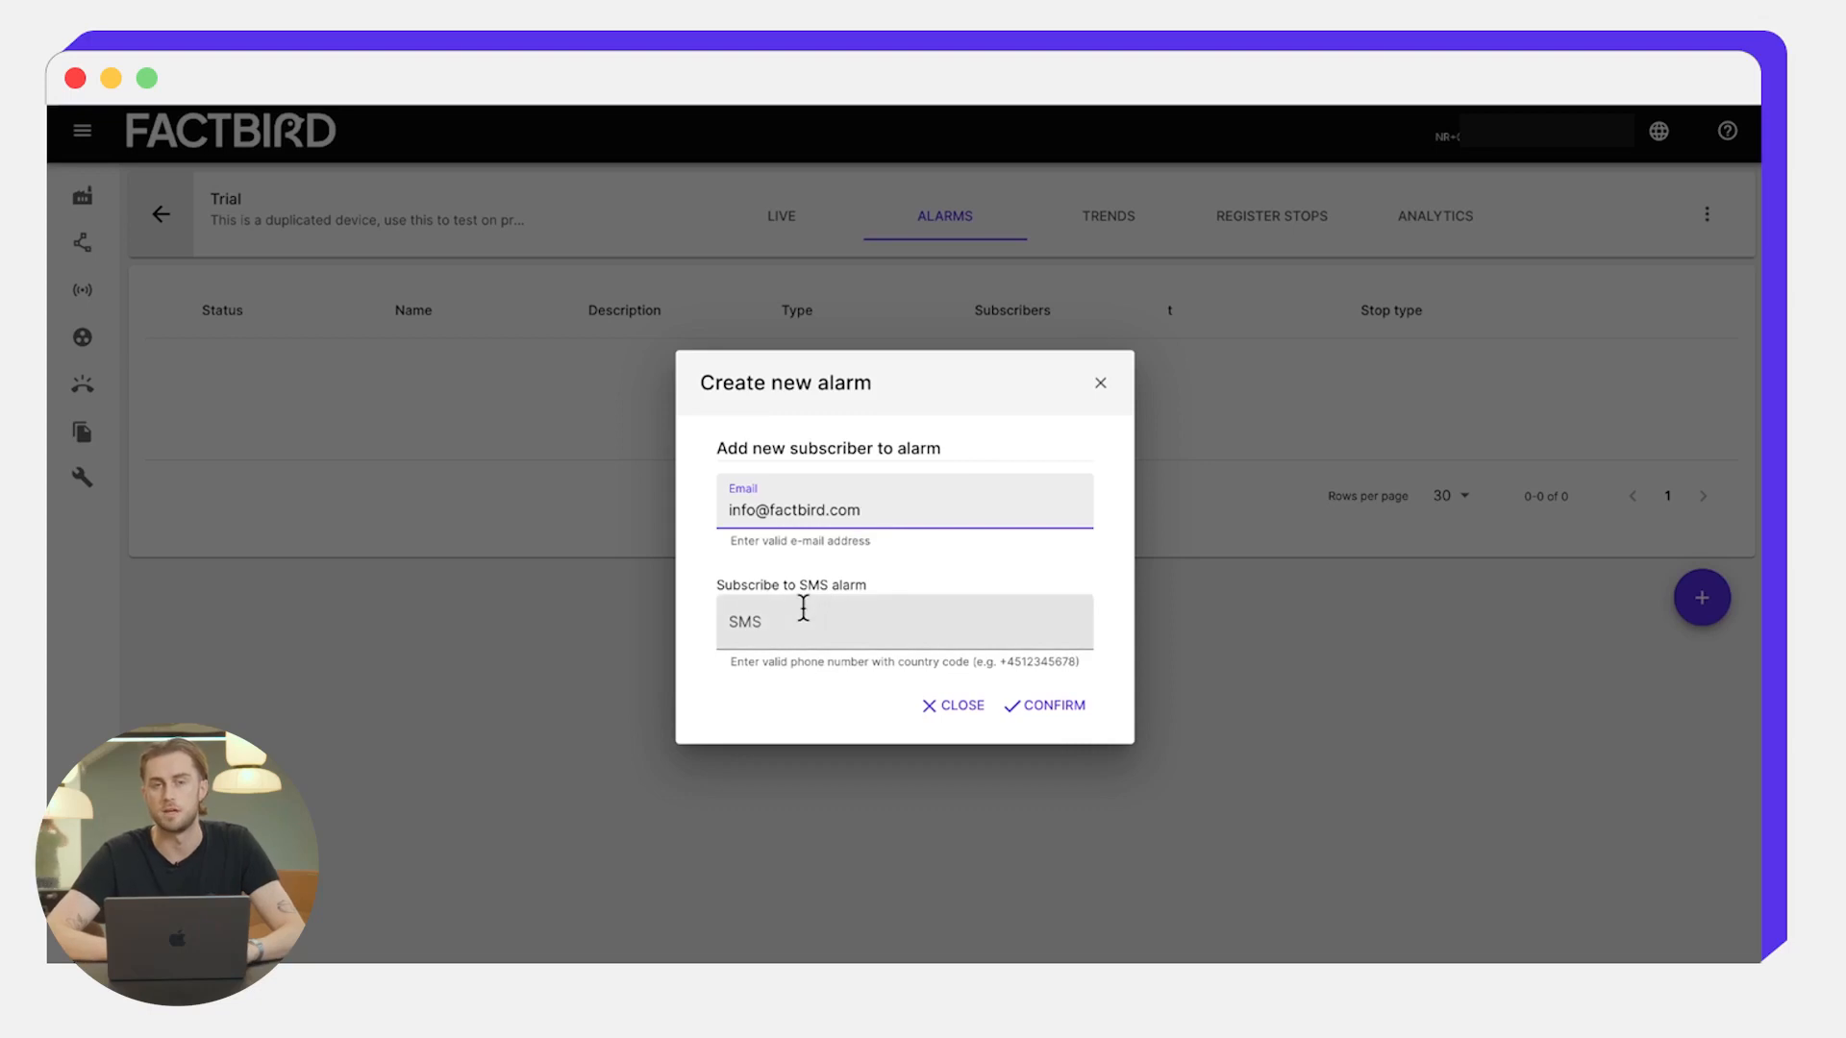
click(1021, 707)
scroll(1021, 707, down, 3)
click(1243, 920)
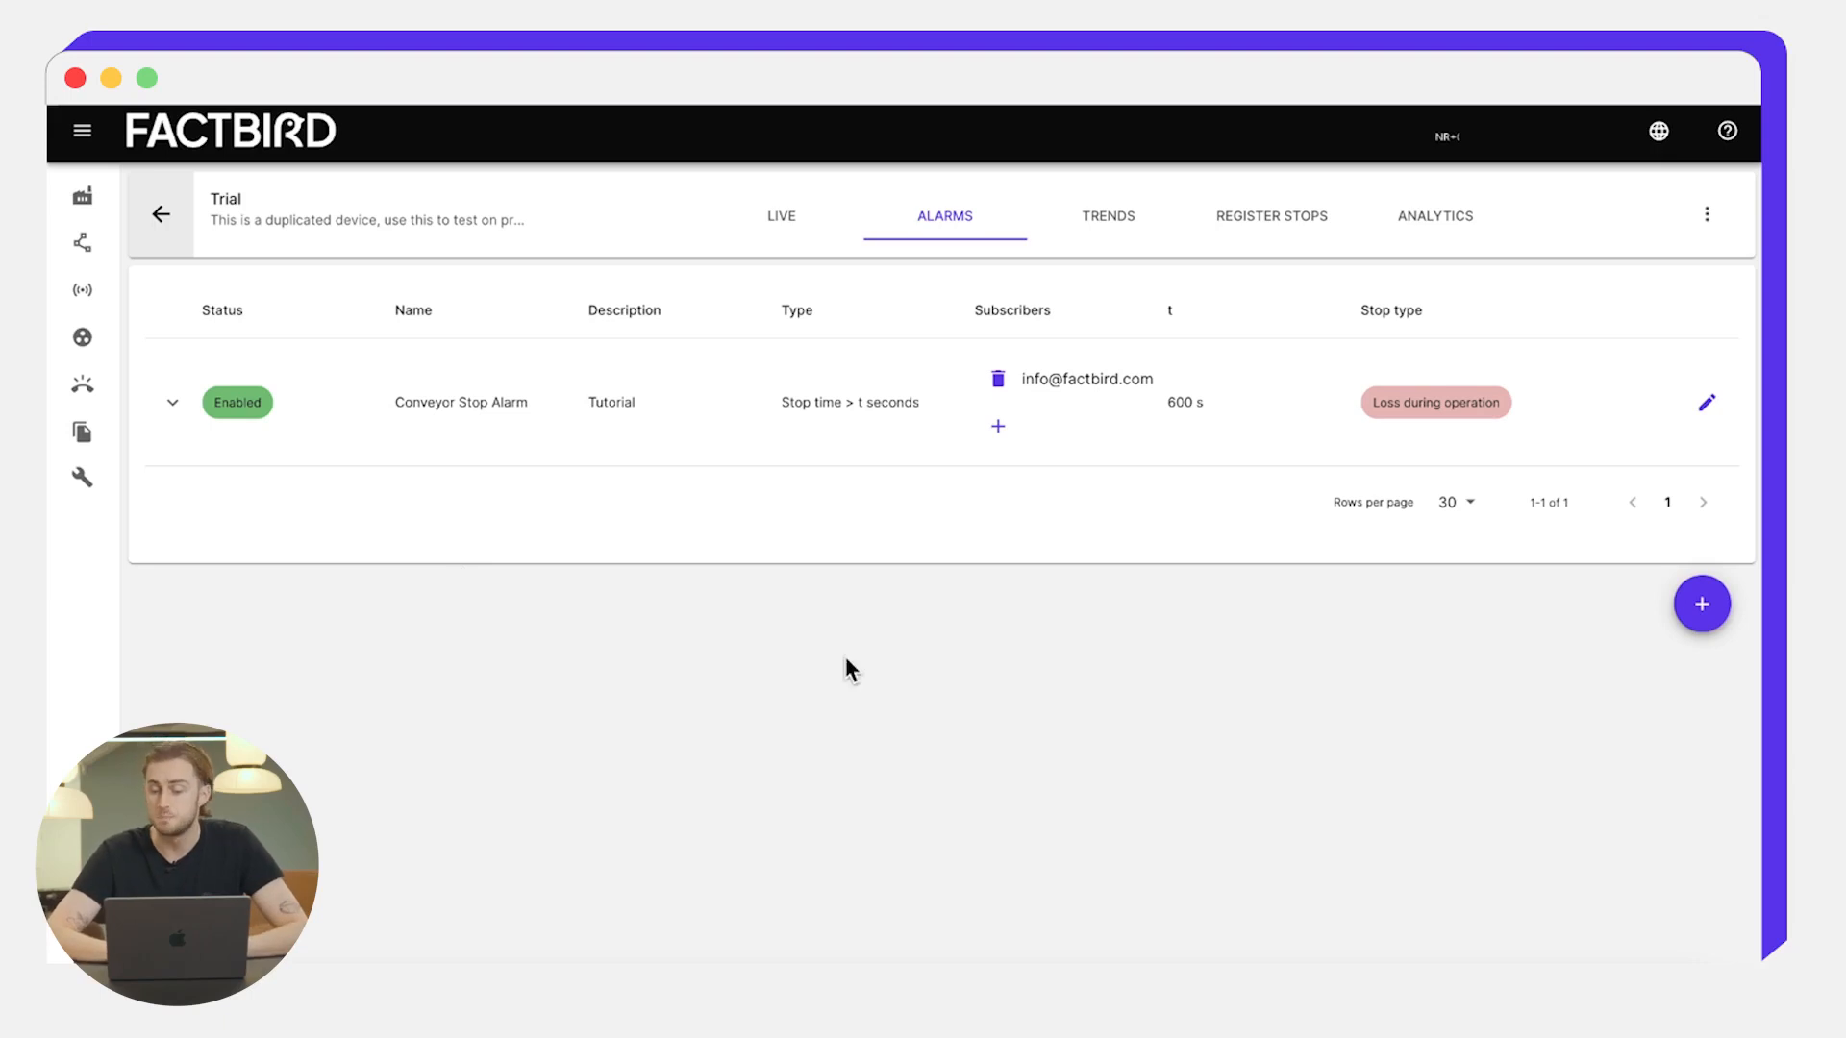
- Add a second alarm, 'Conveyor Speed Alarm', with description 'Tutorial' and alarm type Speed alarm
click(1701, 605)
click(641, 273)
text(Con)
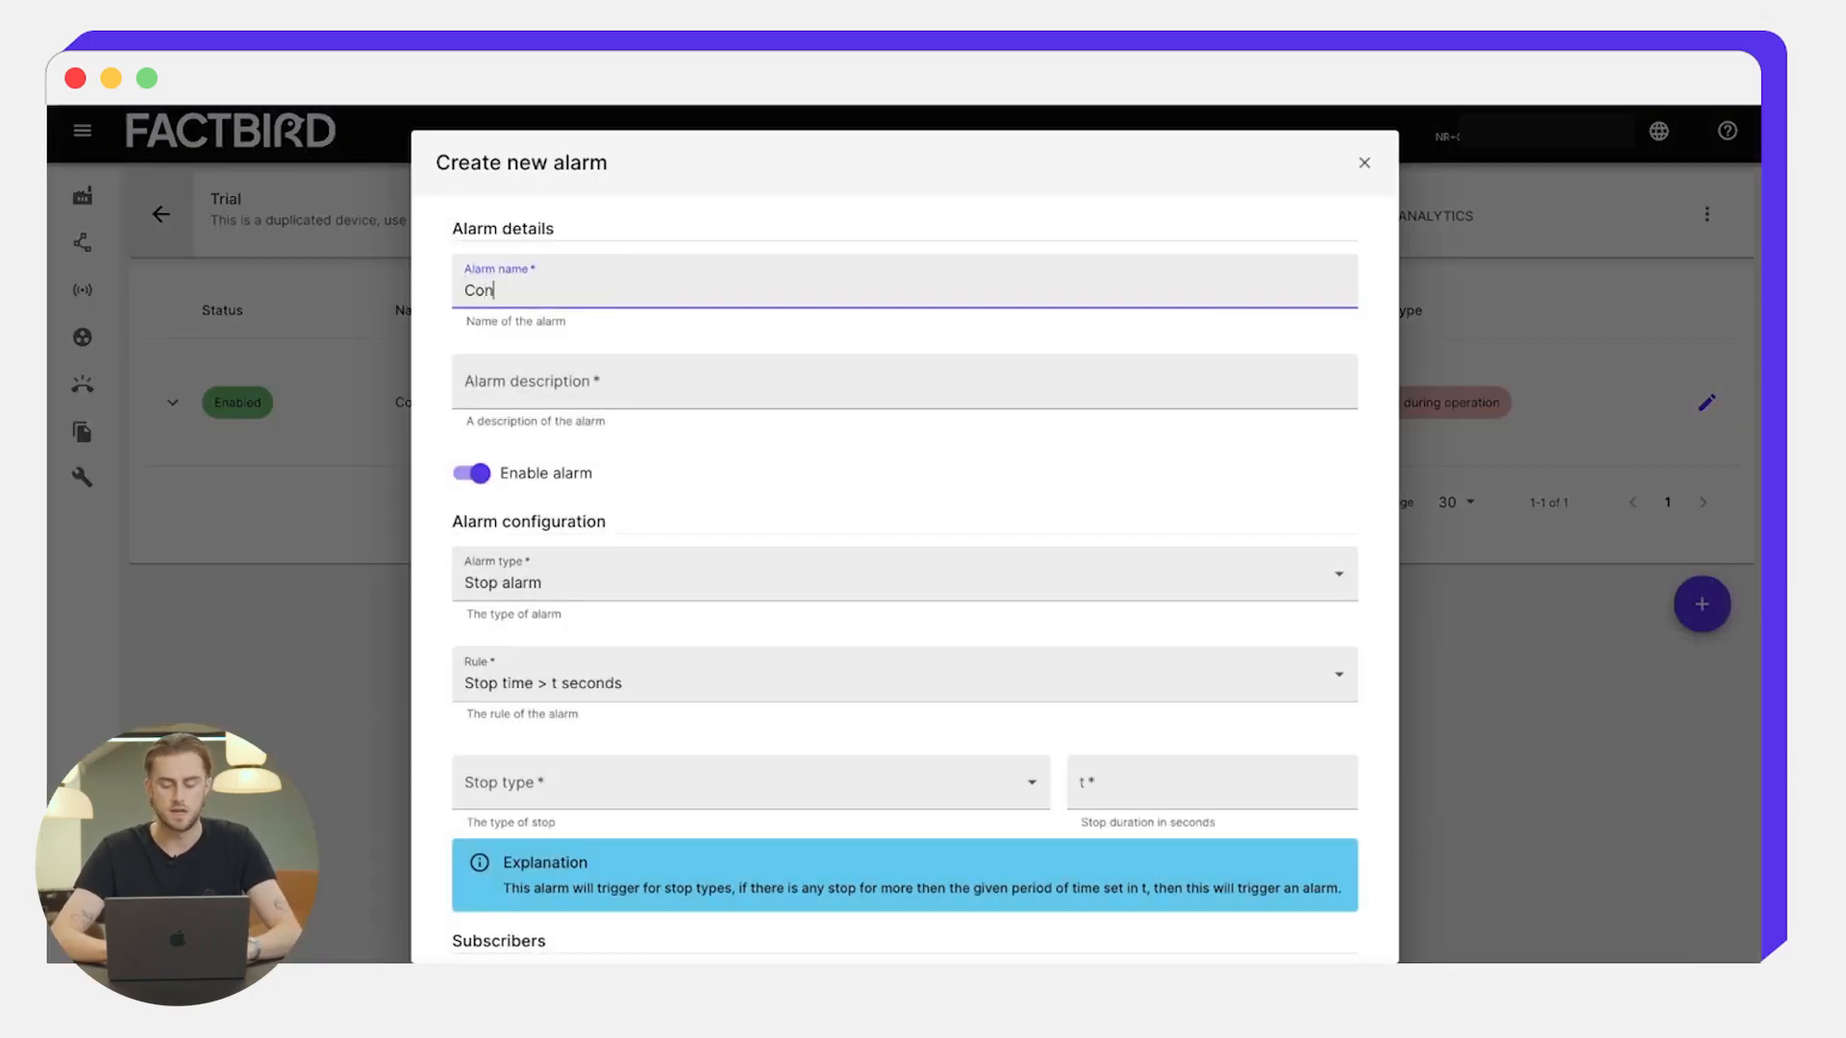
text(veyor S)
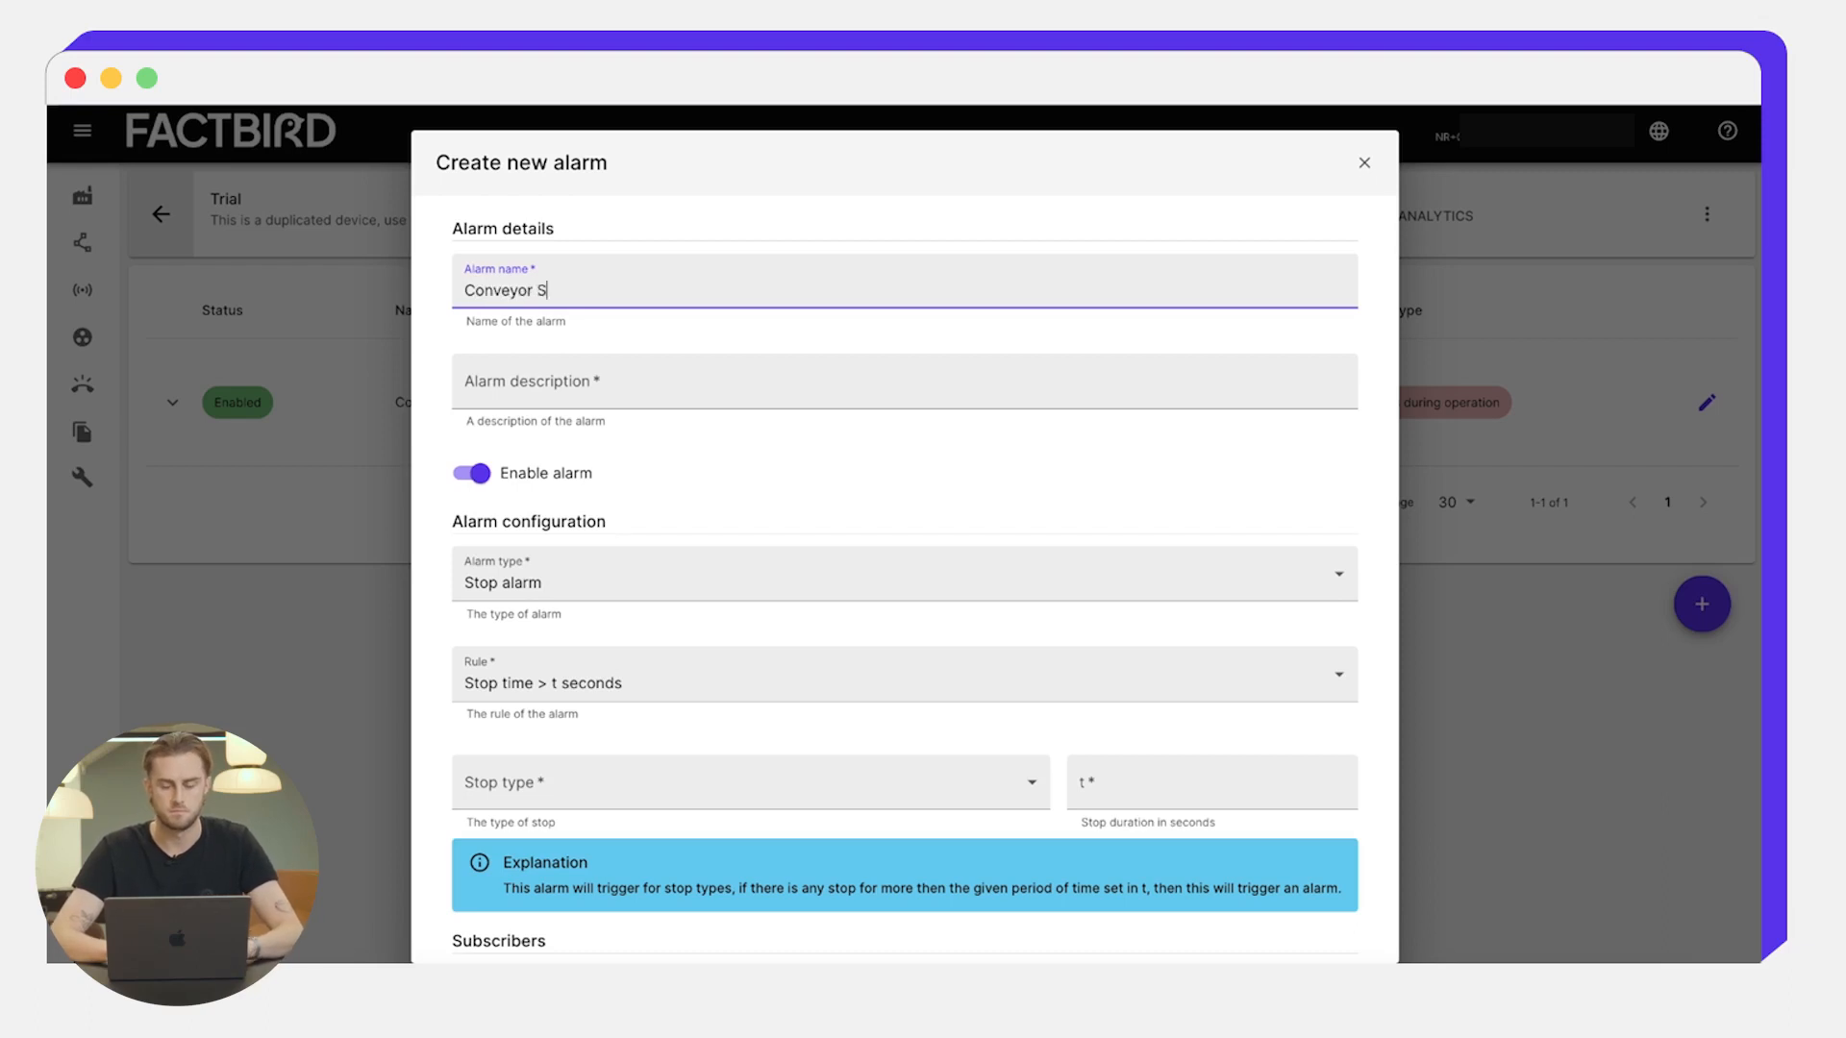
text(peed Alarm)
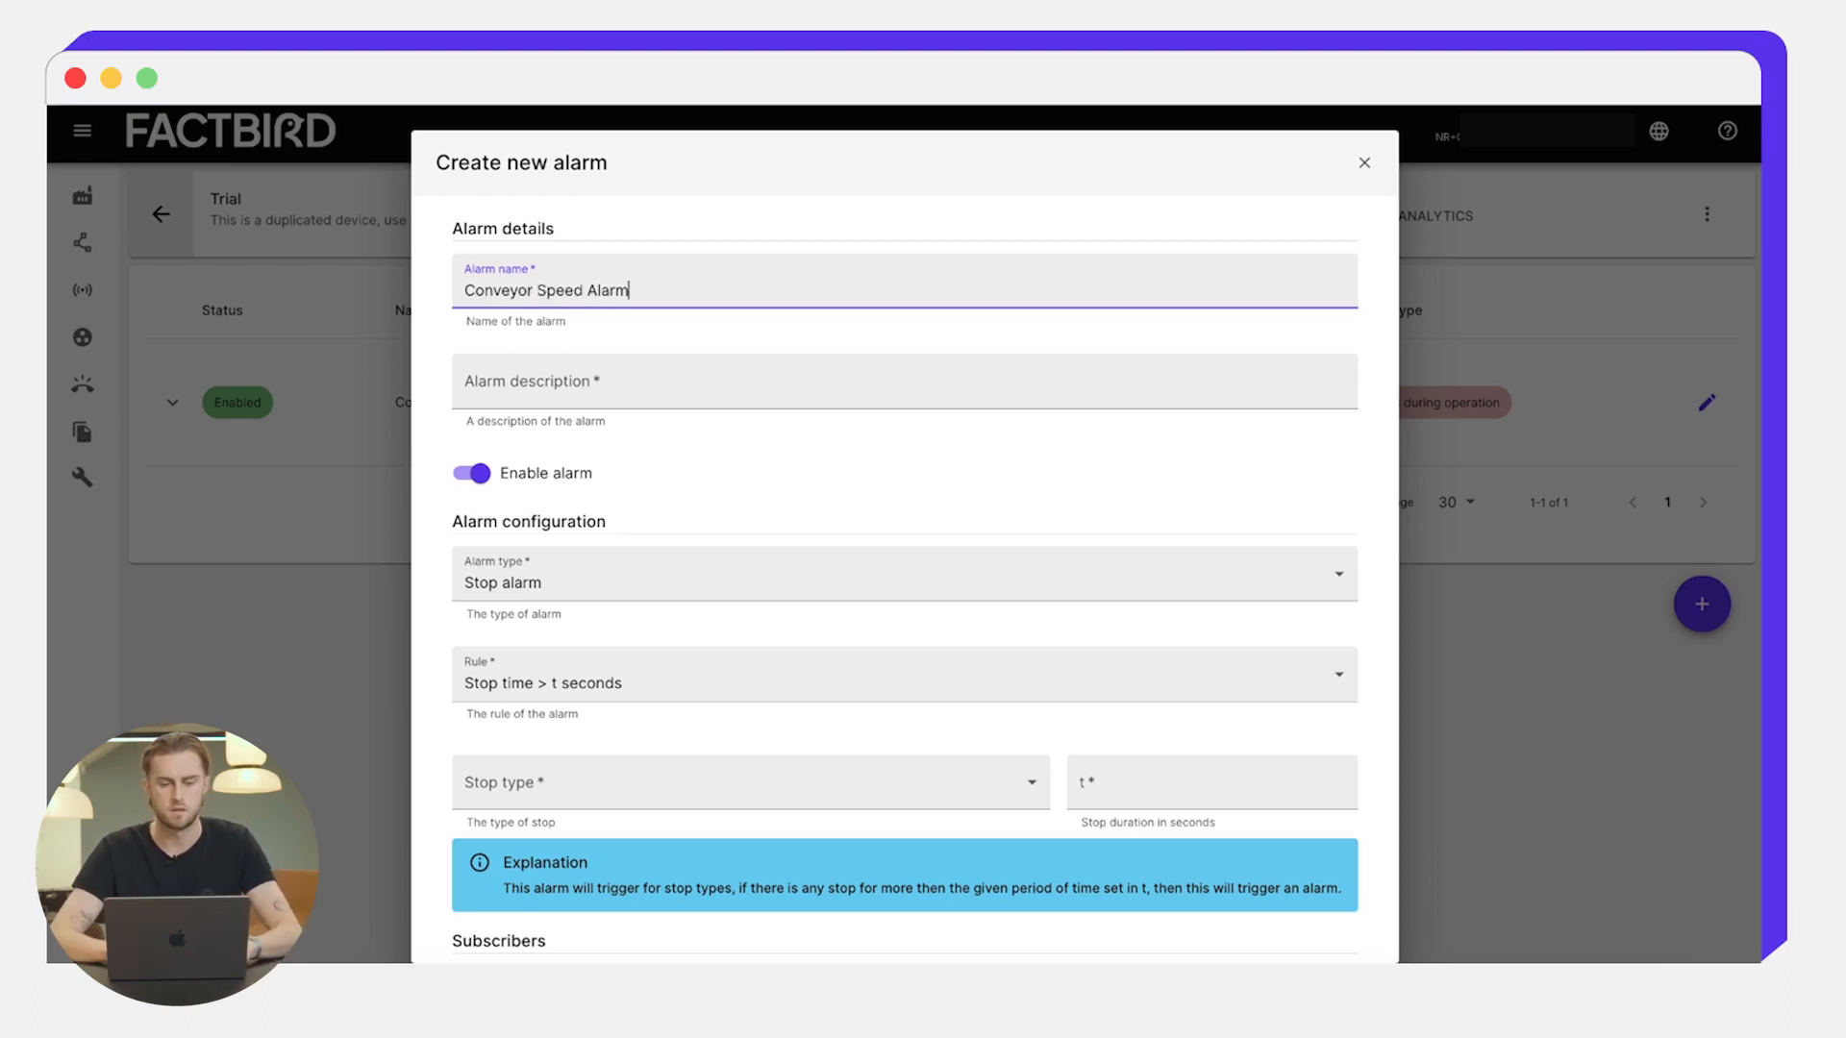
click(692, 375)
text(Tut)
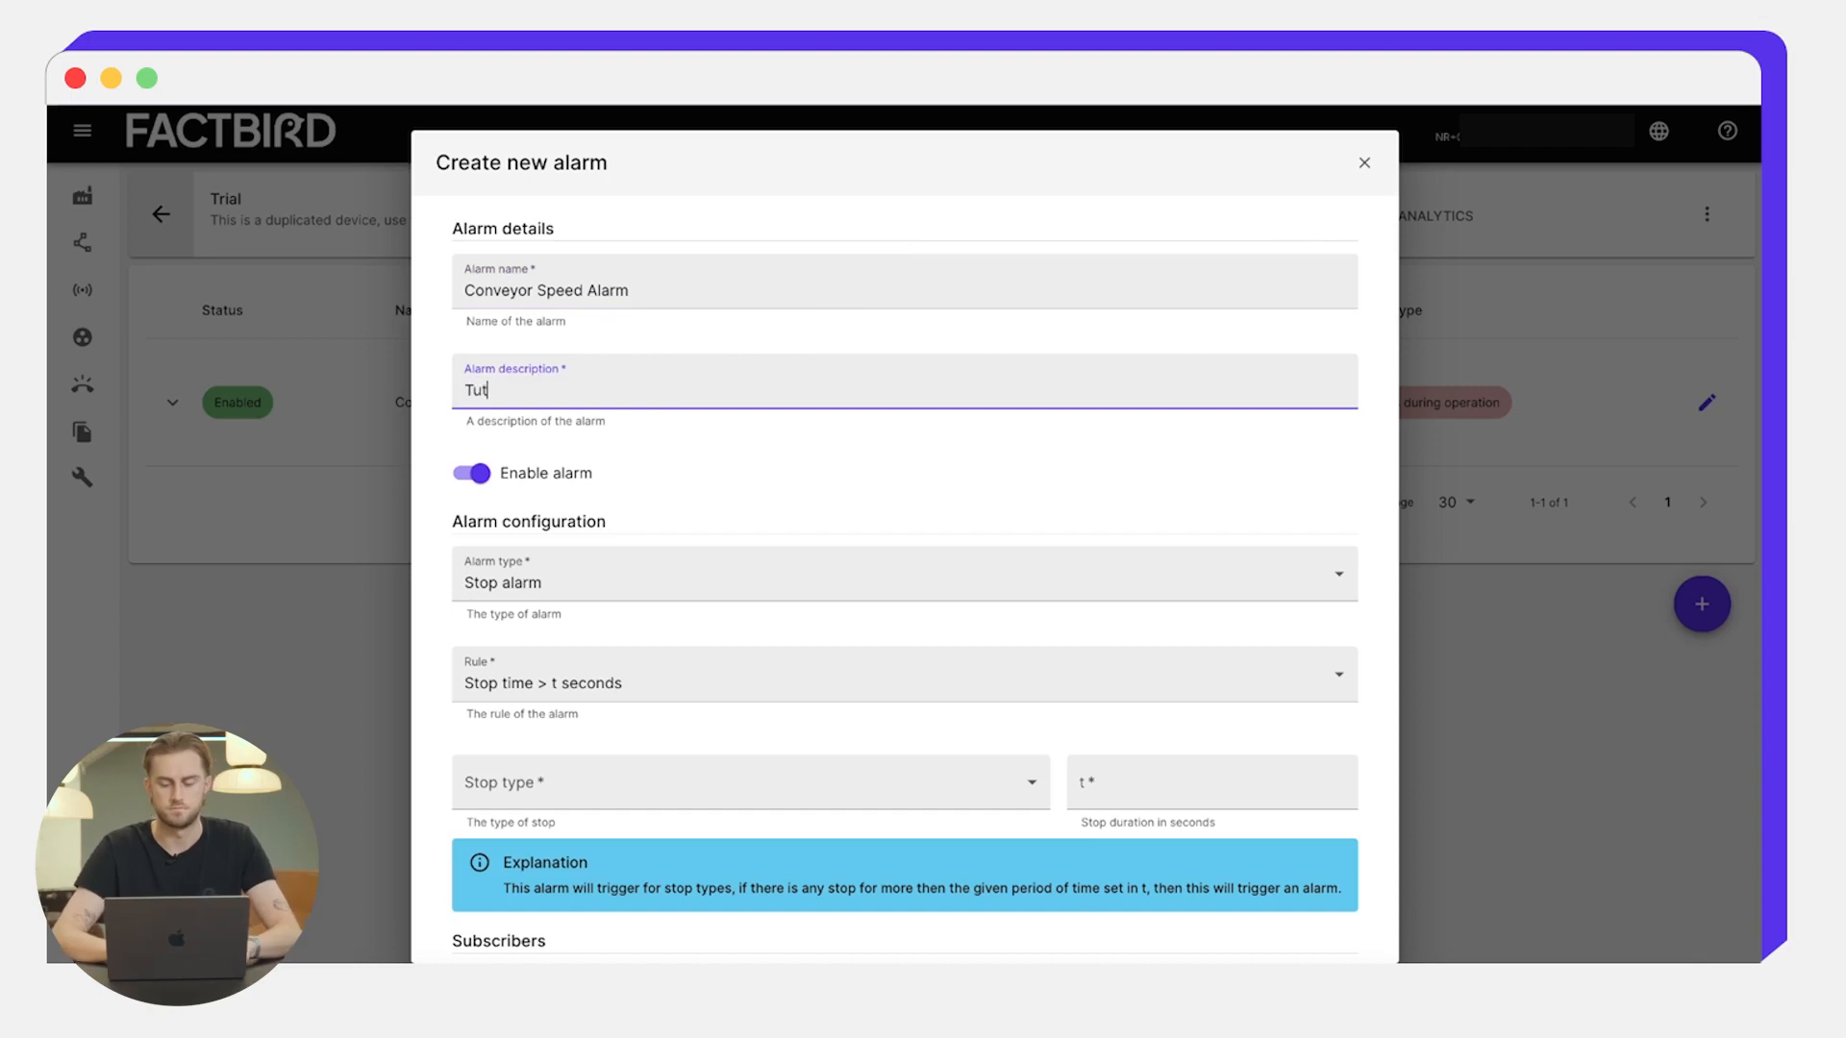
text(orial)
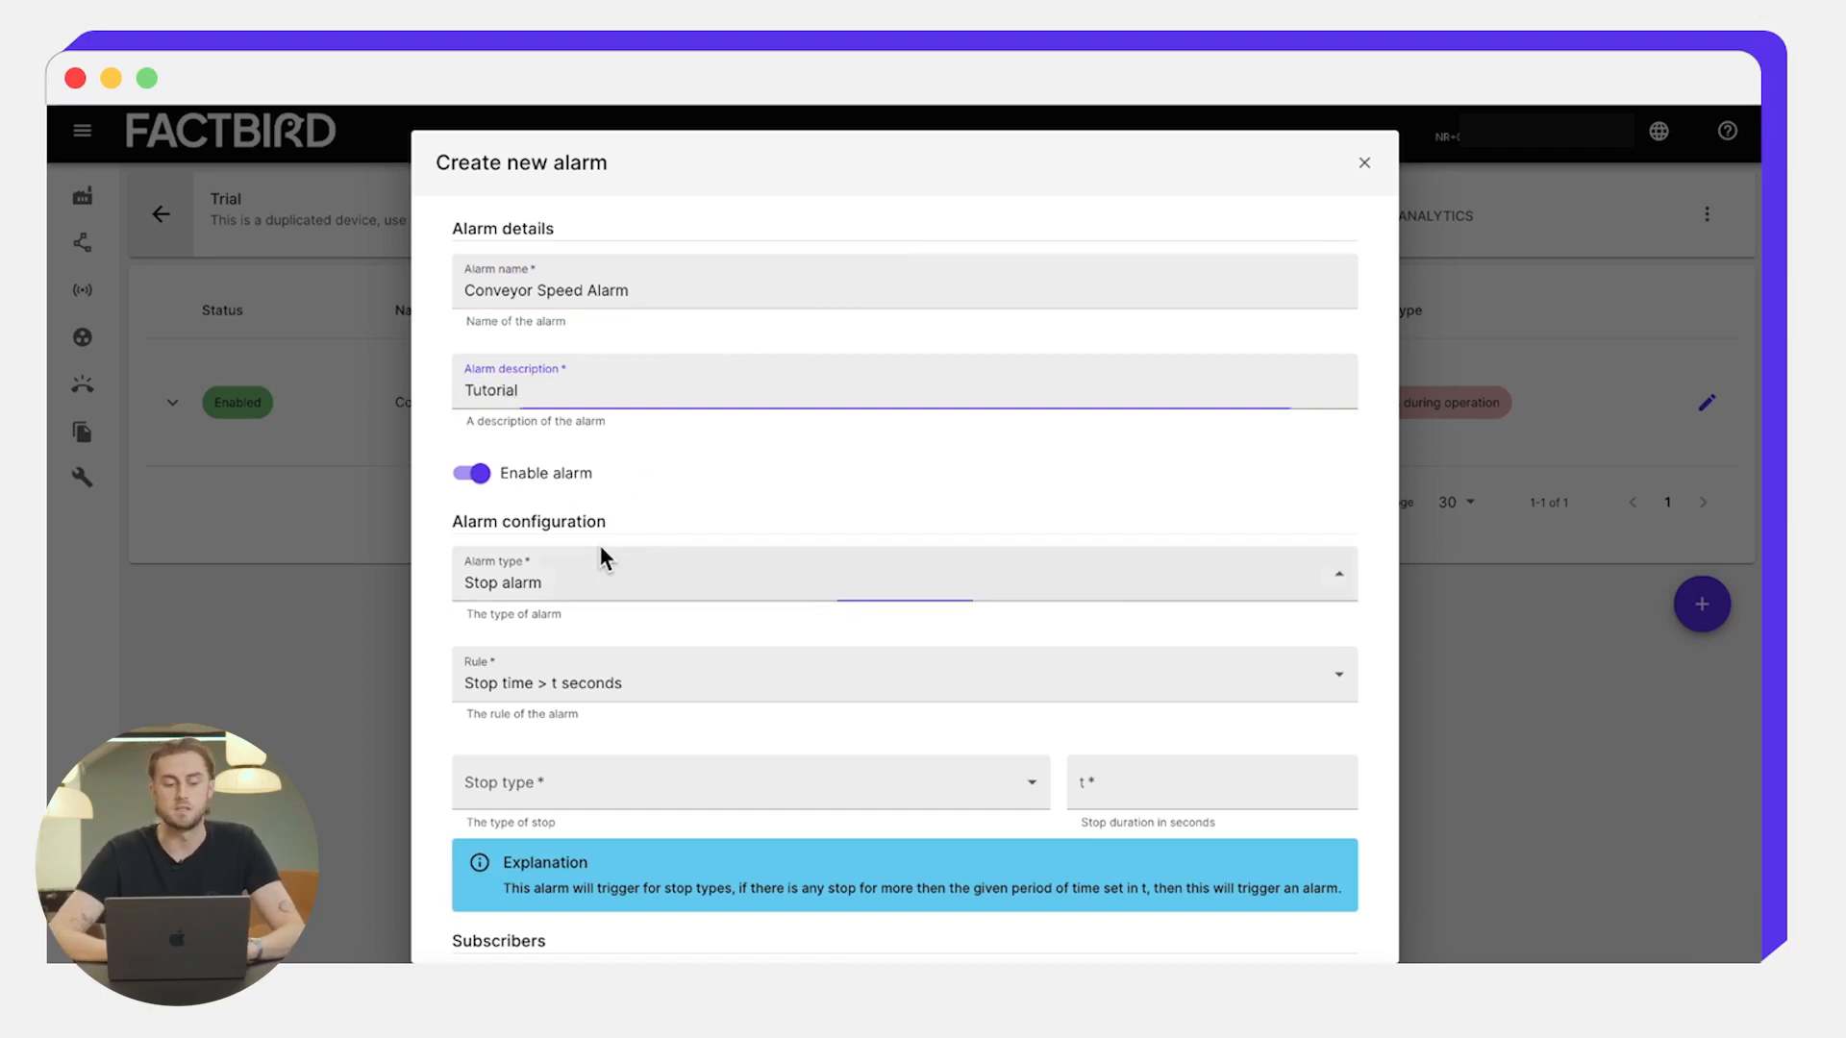
click(600, 552)
click(529, 692)
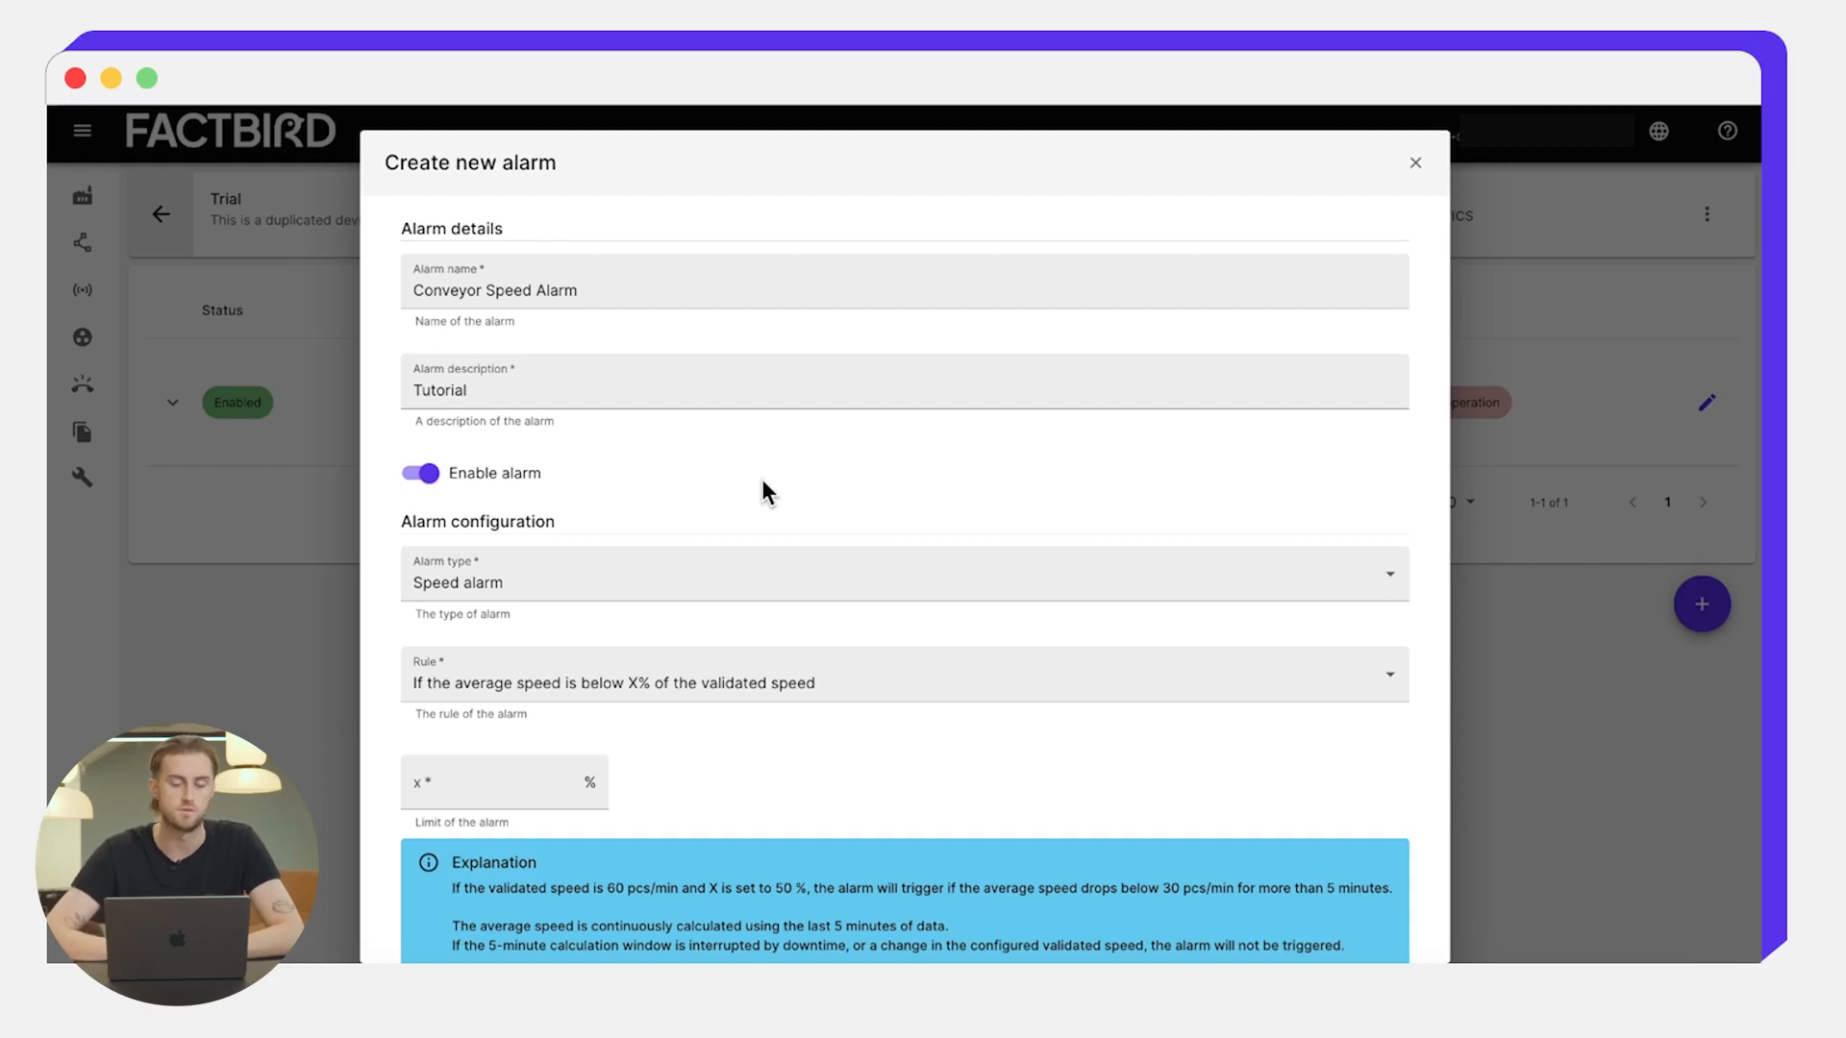
scroll(761, 479, down, 3)
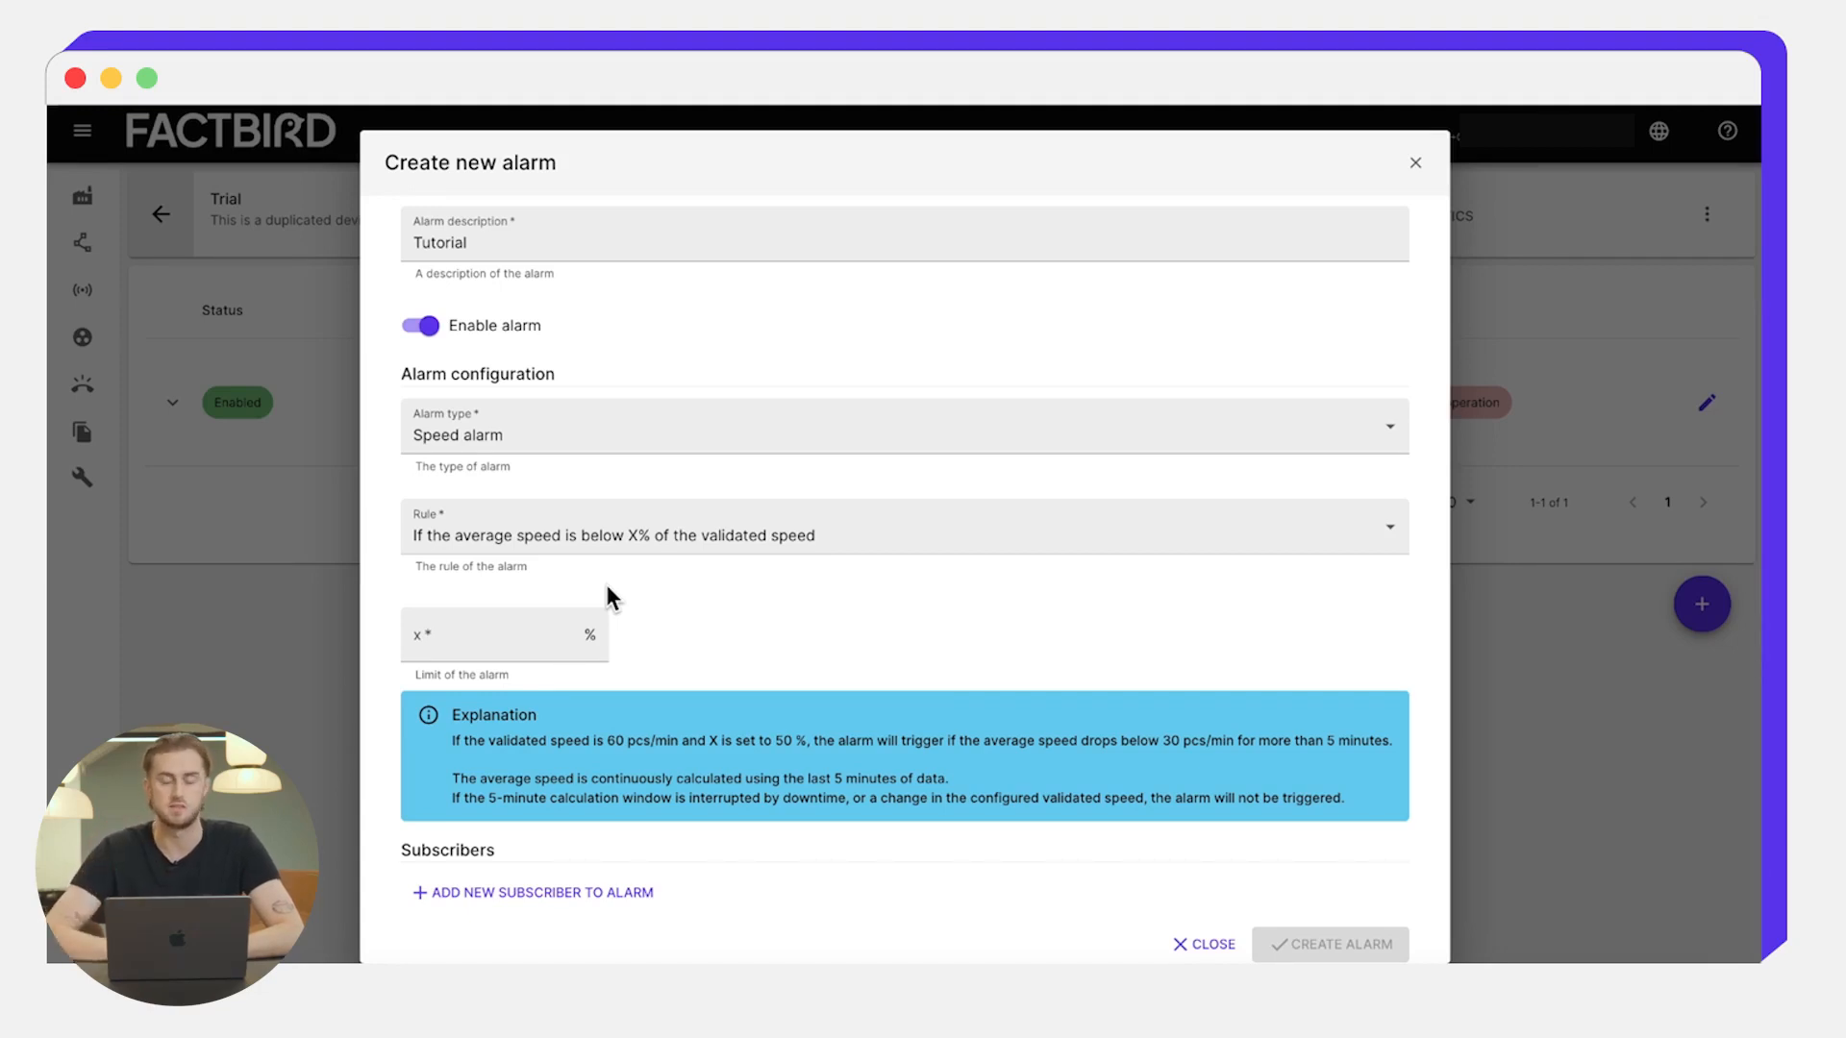
- Enter 70 in the X % field of the below-validated-speed rule
click(499, 635)
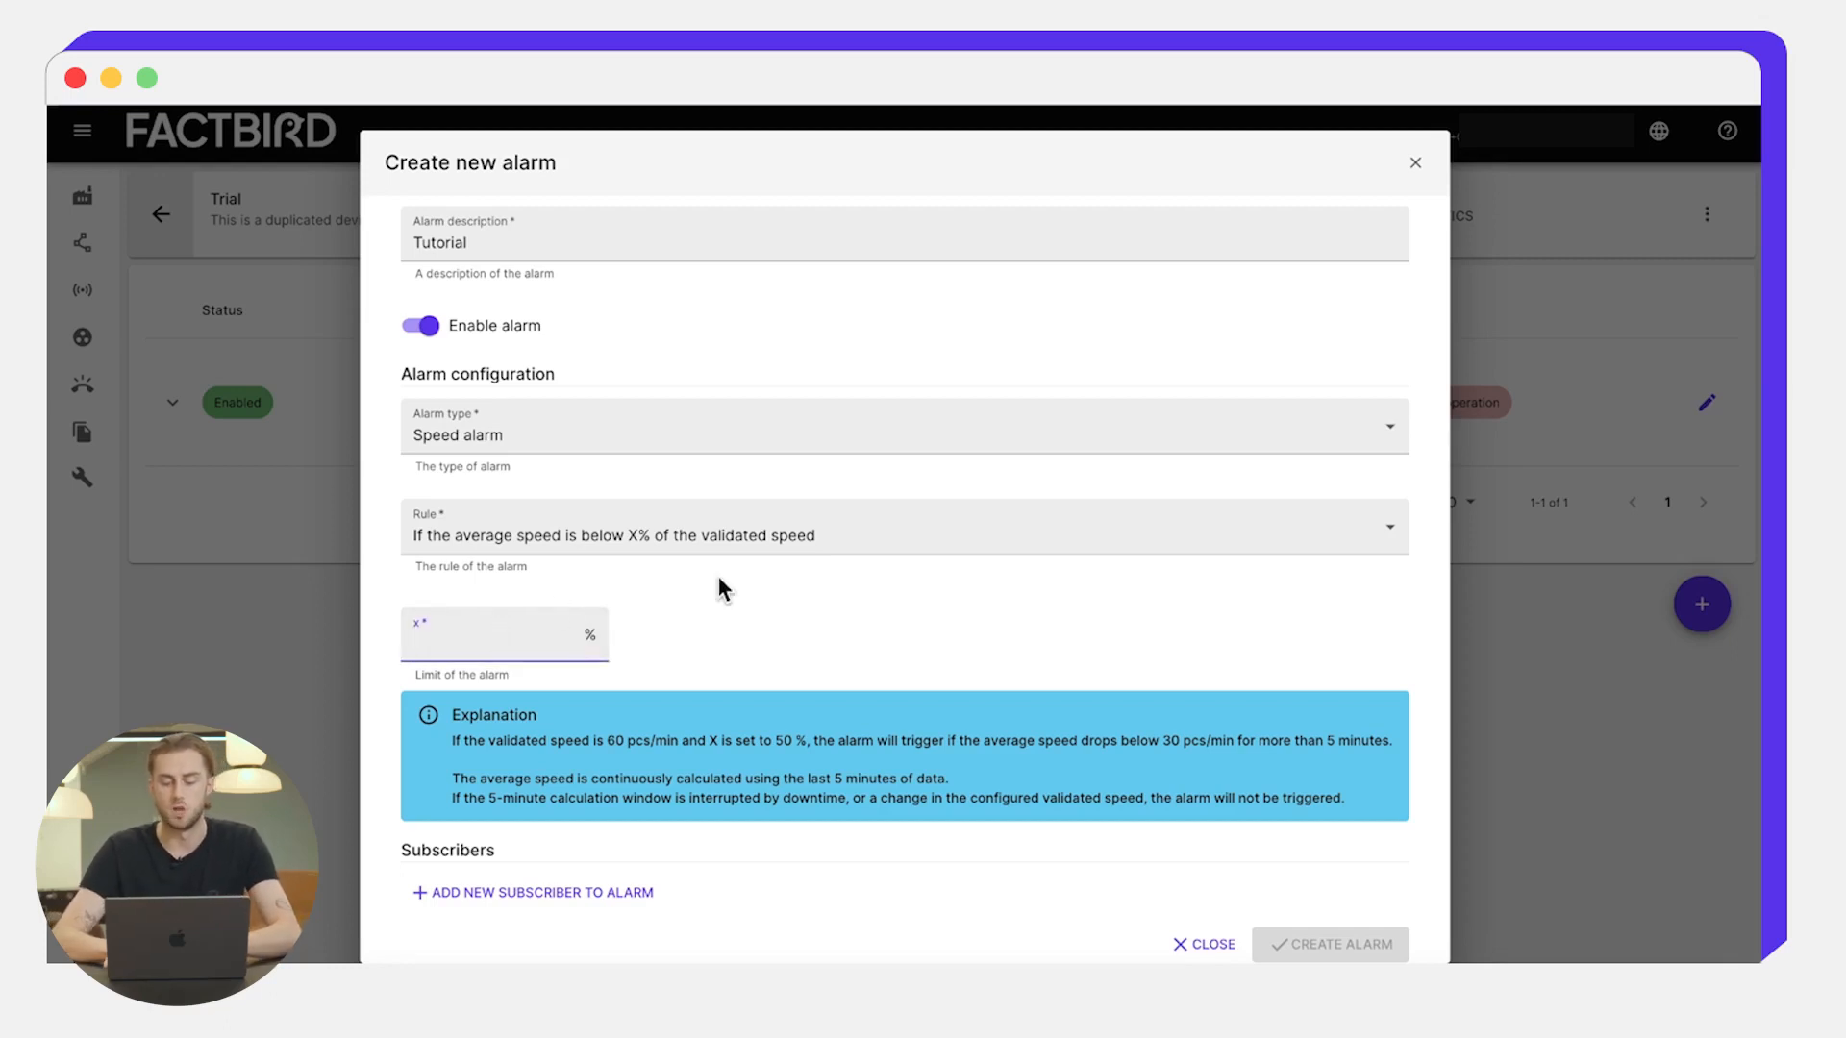
text(70)
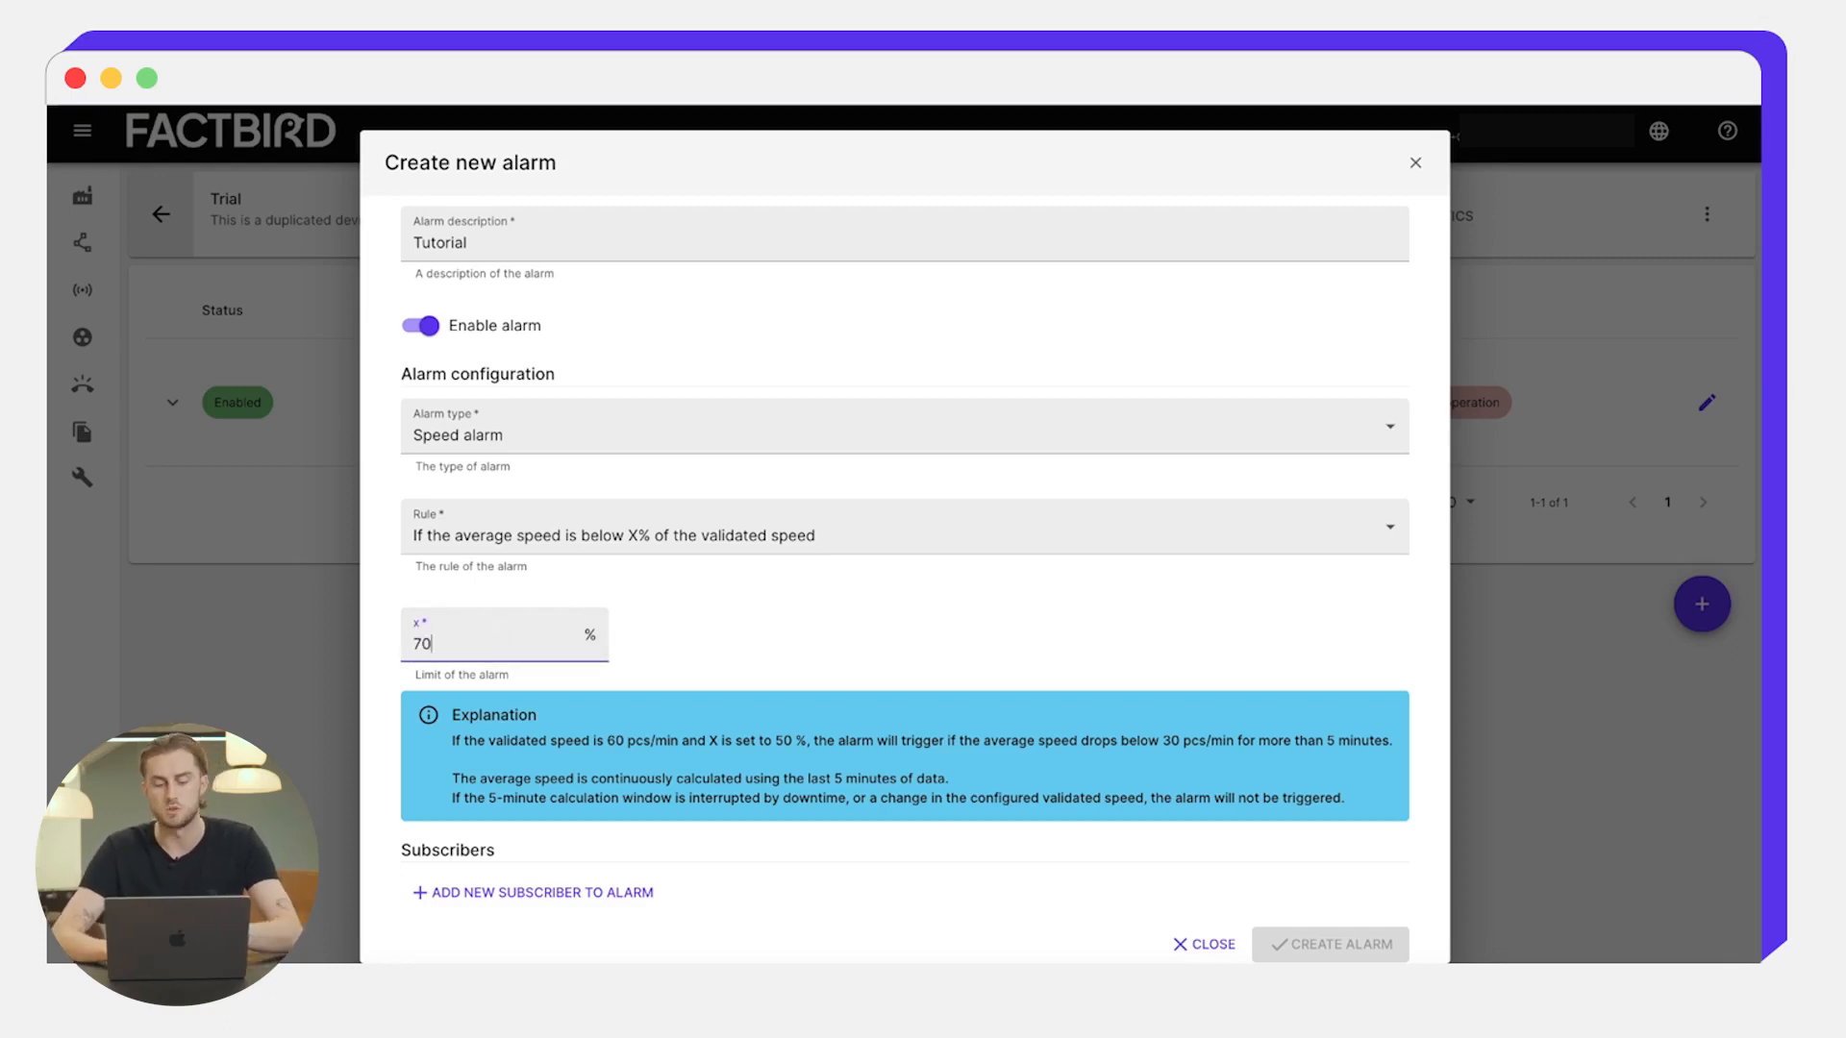
click(880, 600)
scroll(879, 600, down, 1)
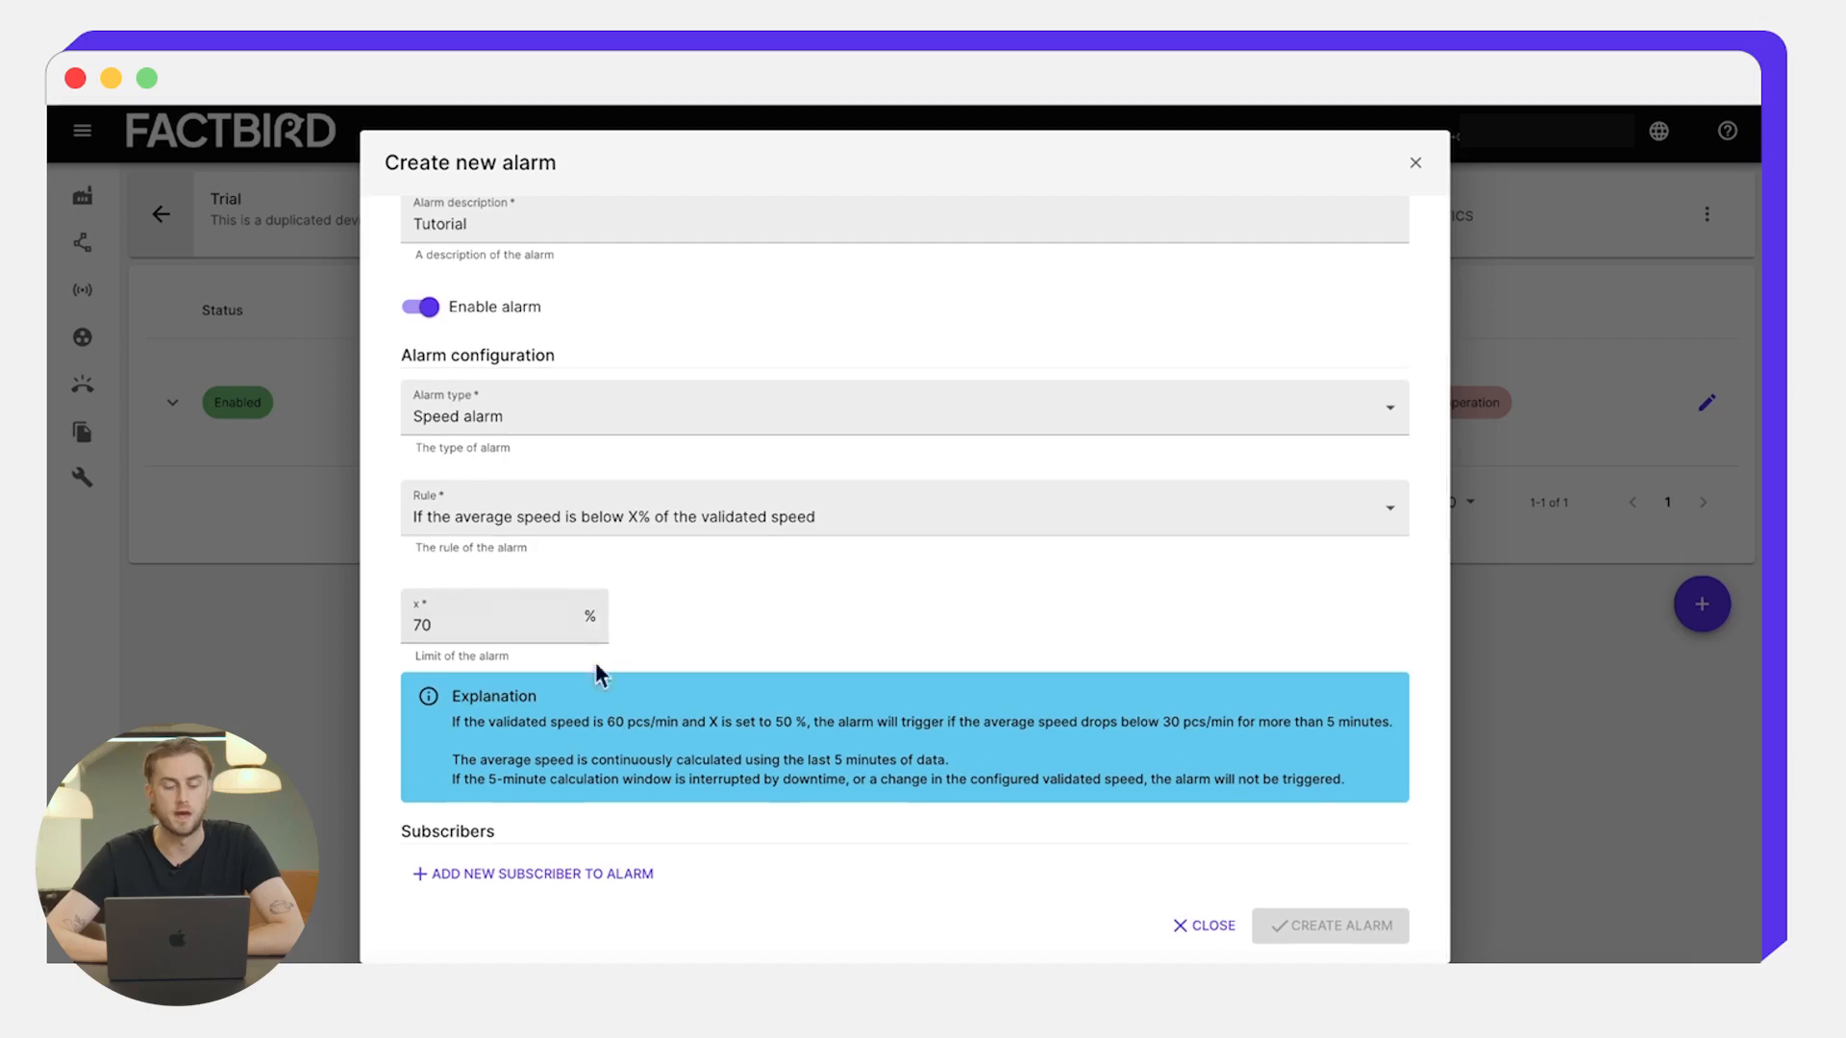
- Add and confirm the subscriber's e-mail address, then create the Conveyor Speed Alarm
click(613, 872)
click(827, 499)
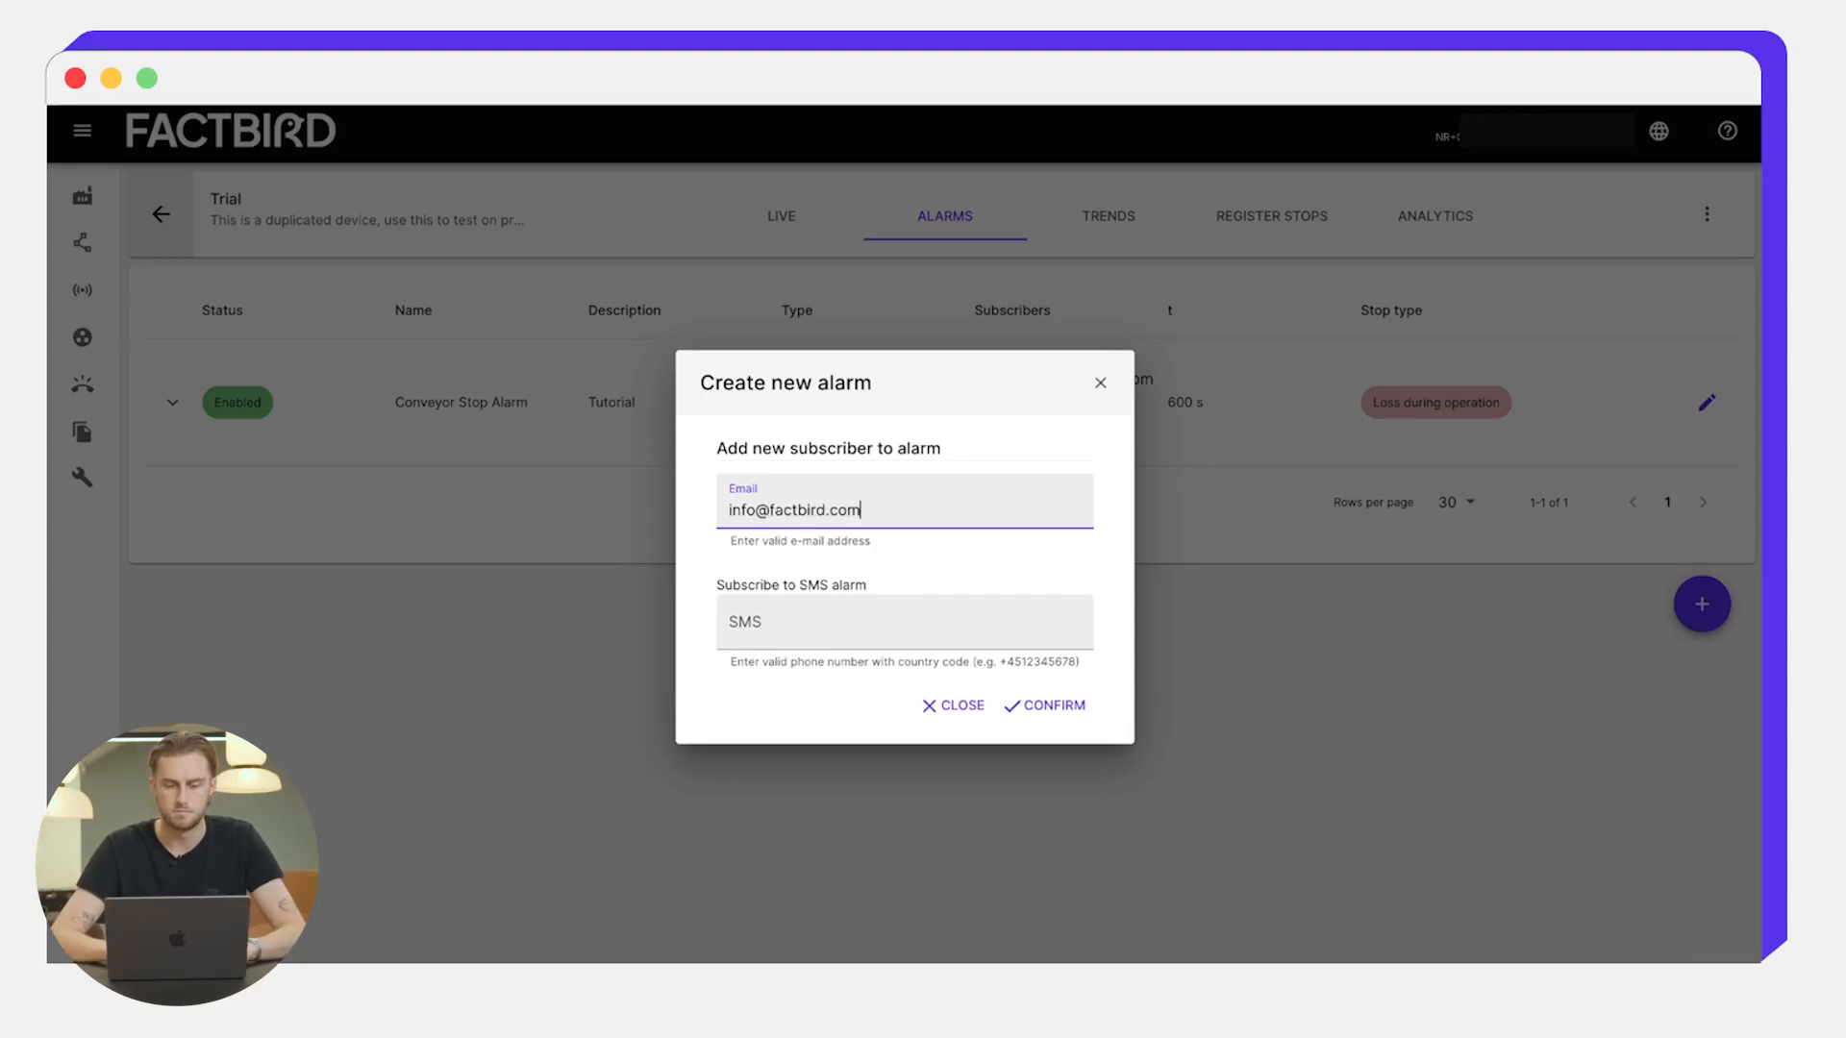
click(1079, 705)
scroll(1078, 711, down, 3)
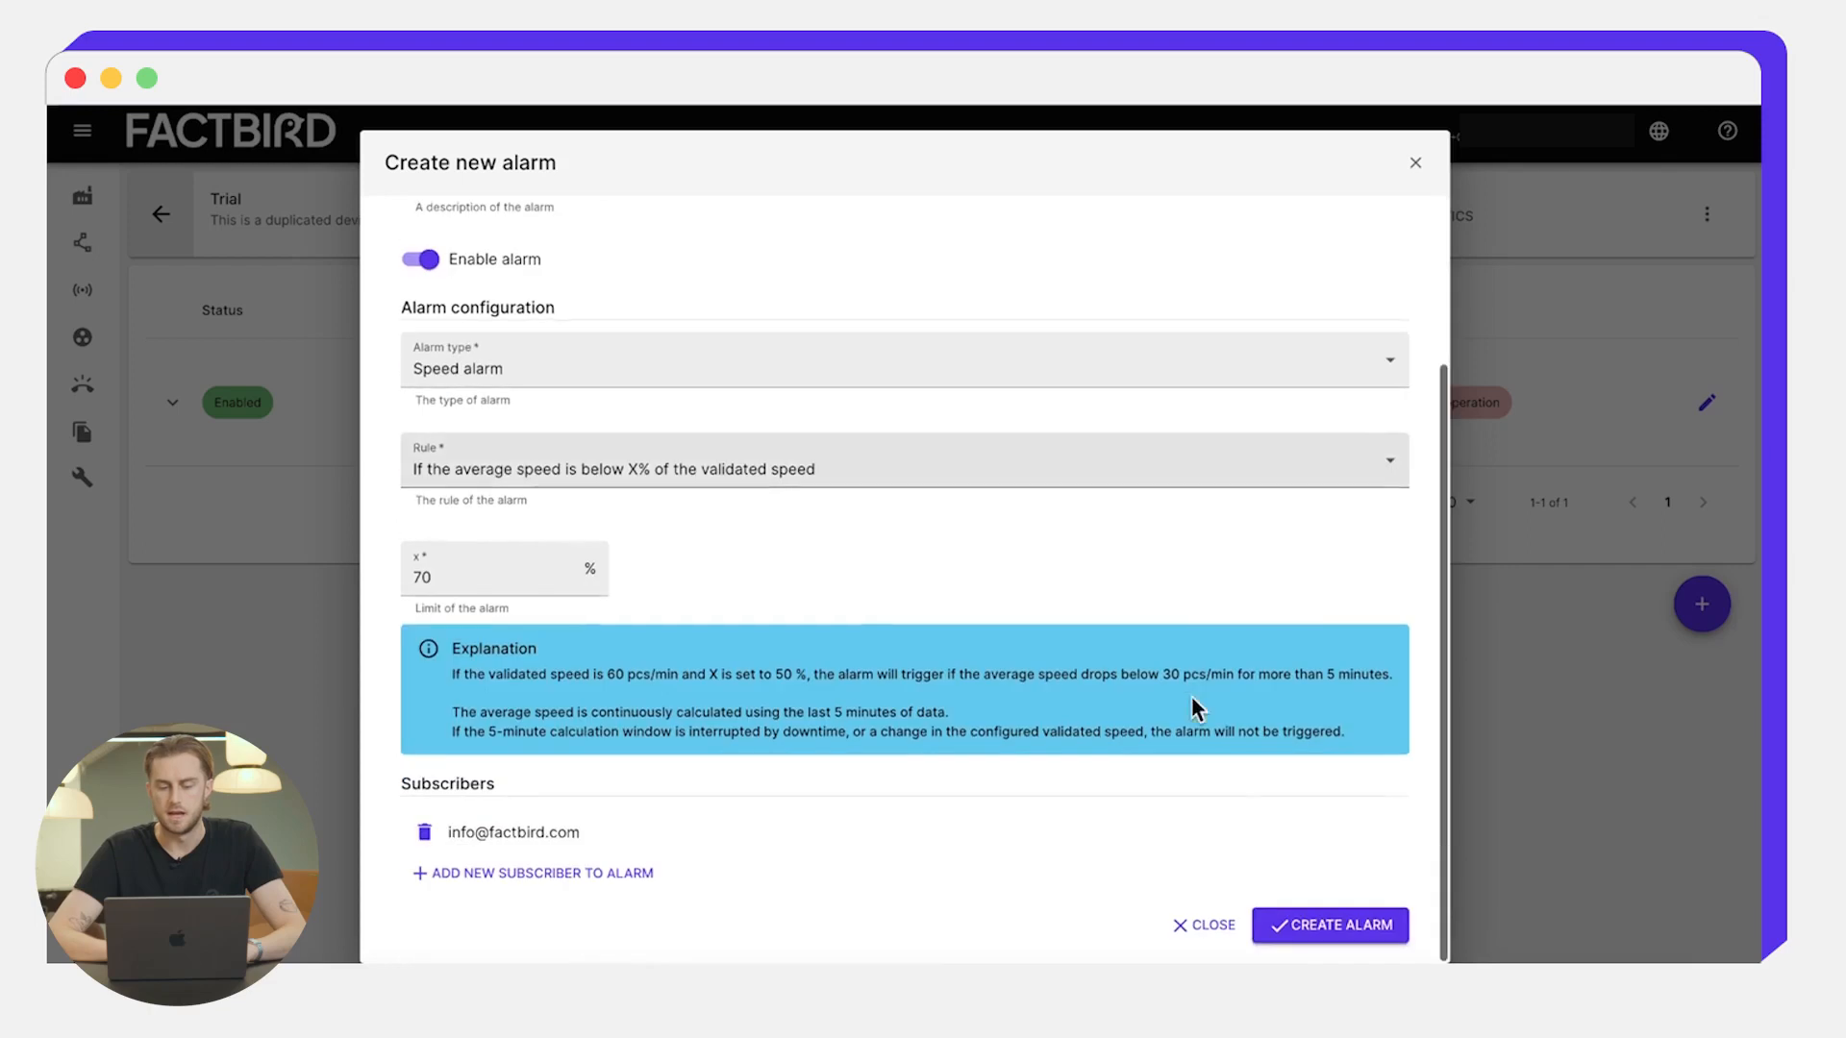
click(1288, 925)
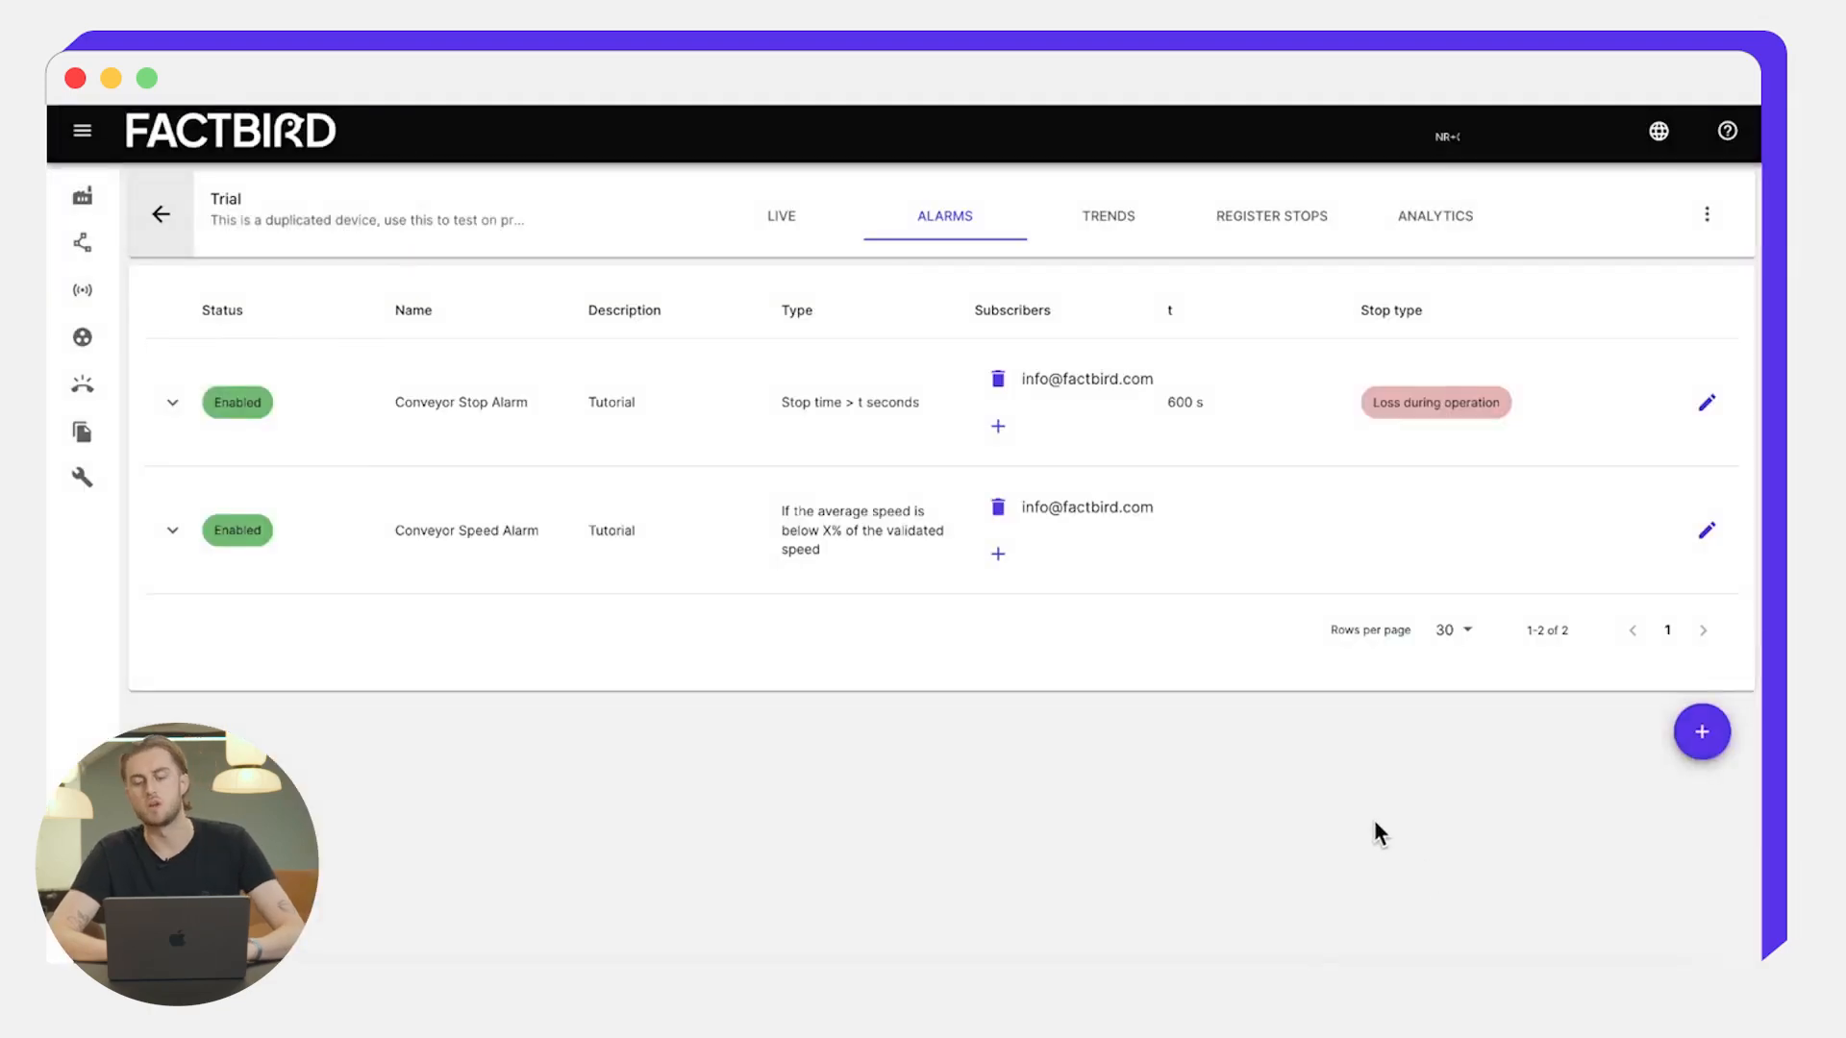